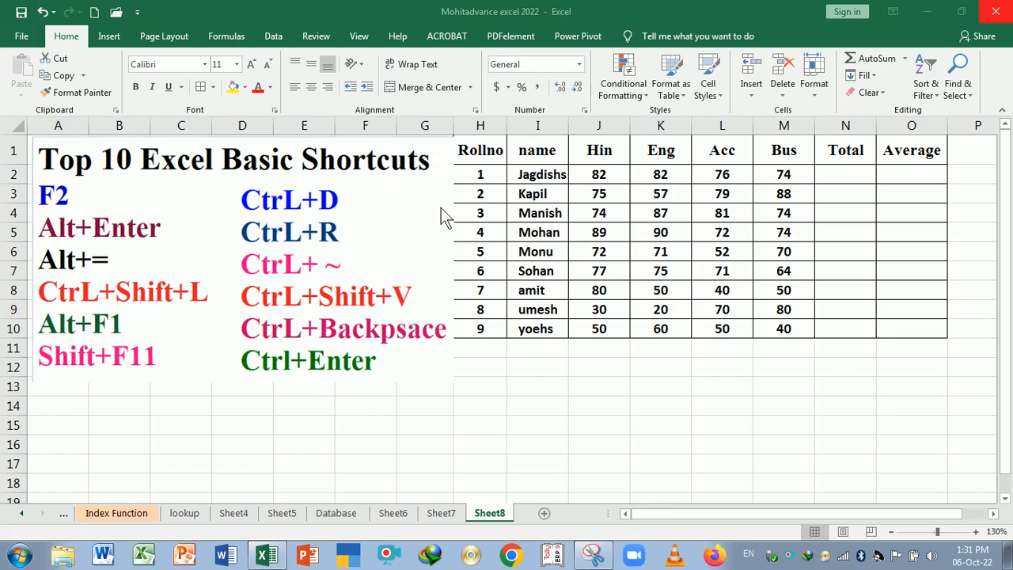
Remove the extra final letter from the student's name in I2 and slightly widen the name column.
{"action": "left_click", "coordinate": [538, 176]}
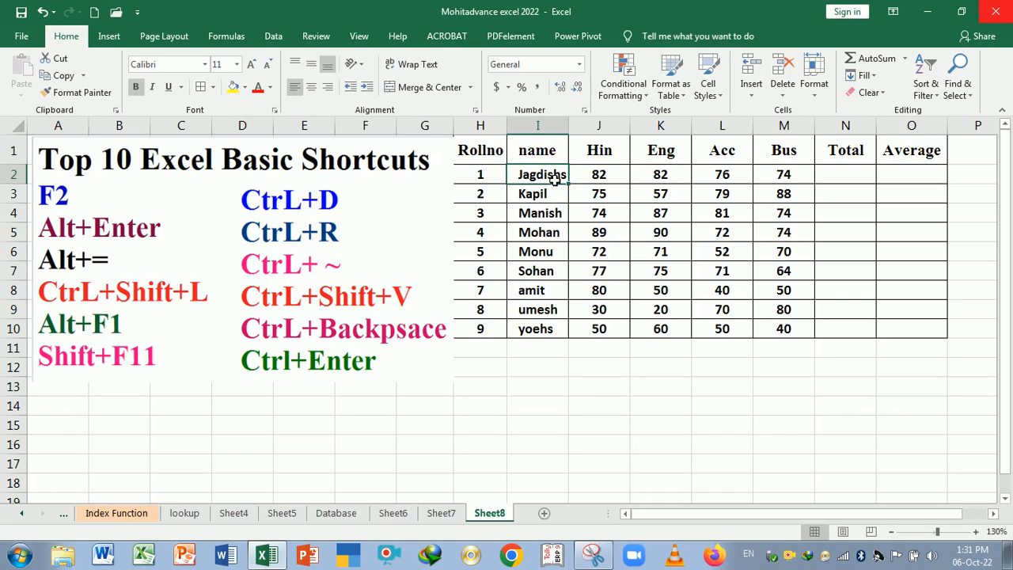
{"action": "left_click", "coordinate": [552, 196]}
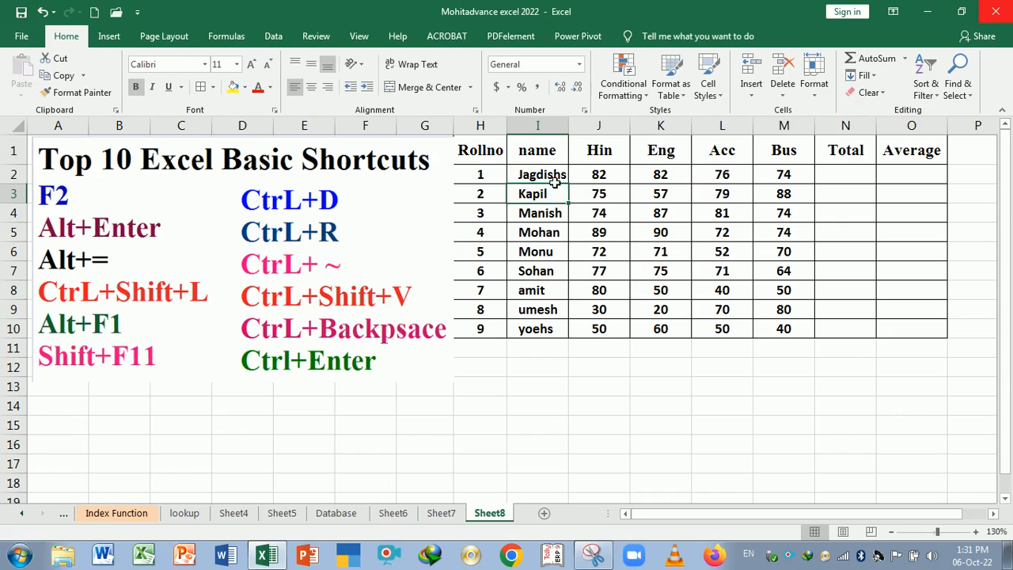
{"action": "left_click", "coordinate": [554, 179]}
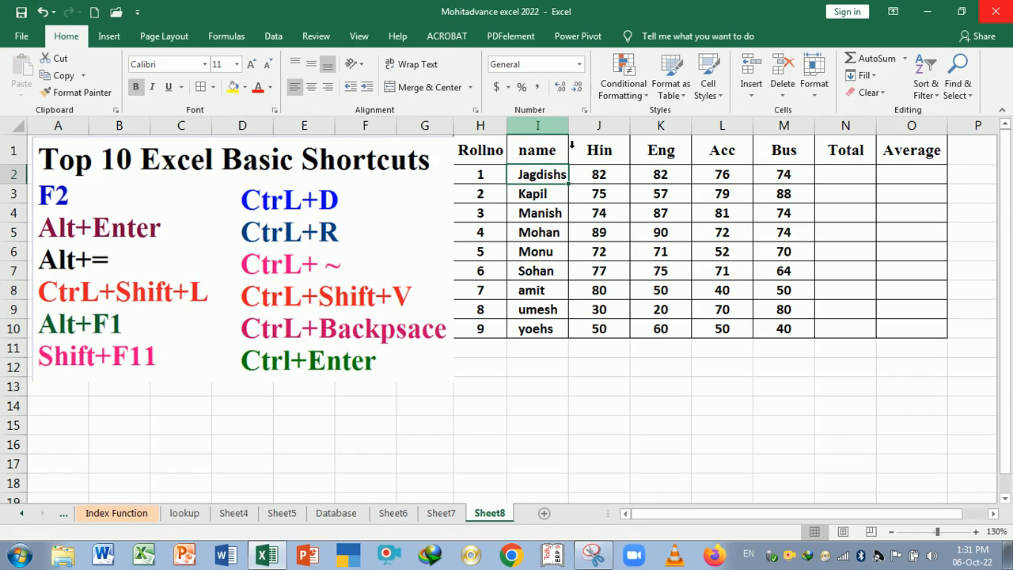
{"action": "key", "text": "F2"}
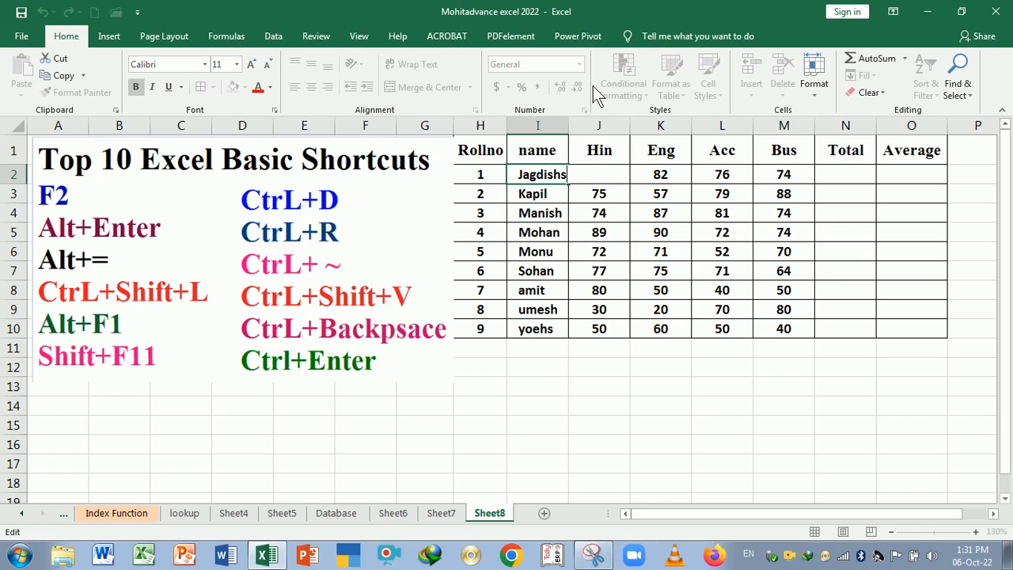
{"action": "key", "text": "BackSpace"}
{"action": "key", "text": "Return"}
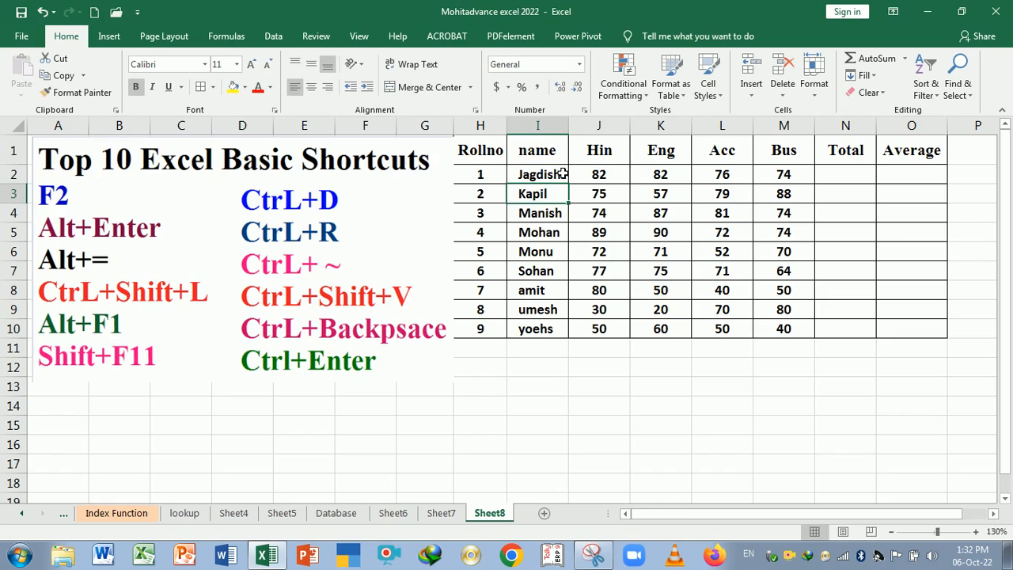
{"action": "left_click_drag", "start_coordinate": [577, 136], "coordinate": [590, 136]}
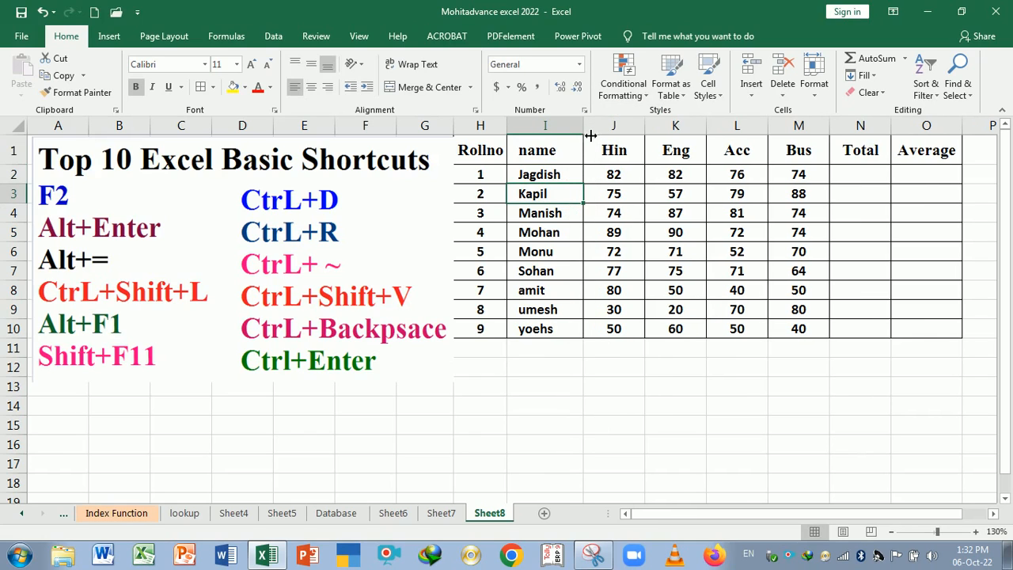
{"action": "left_click", "coordinate": [566, 299]}
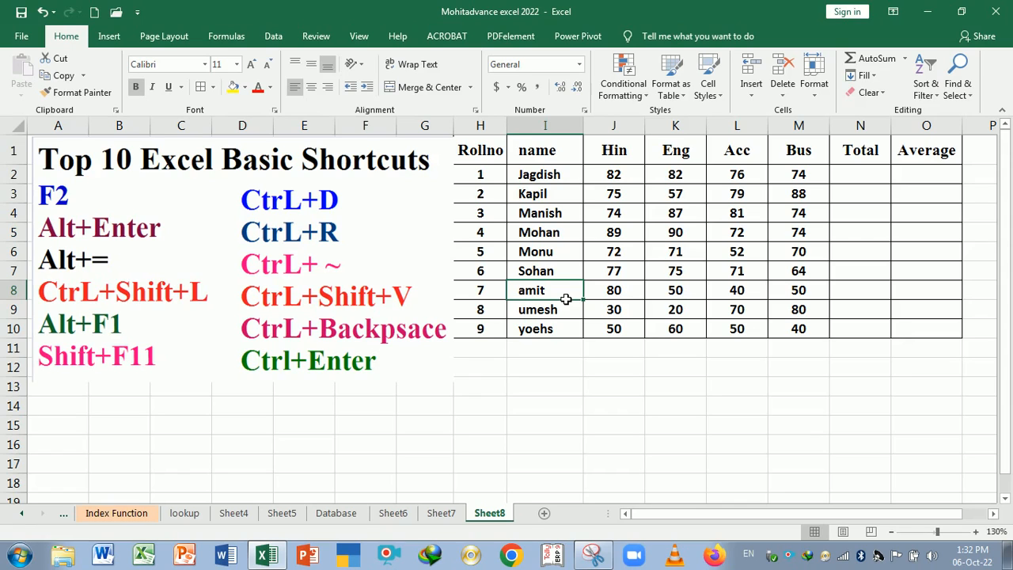
{"action": "type", "text": "A"}
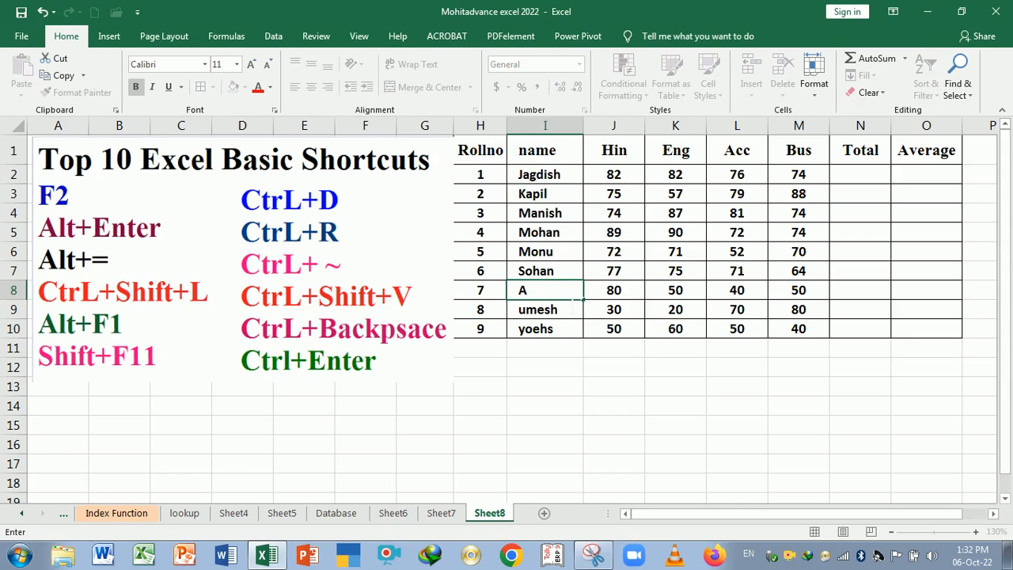
{"action": "key", "text": "Escape"}
{"action": "left_click", "coordinate": [571, 388]}
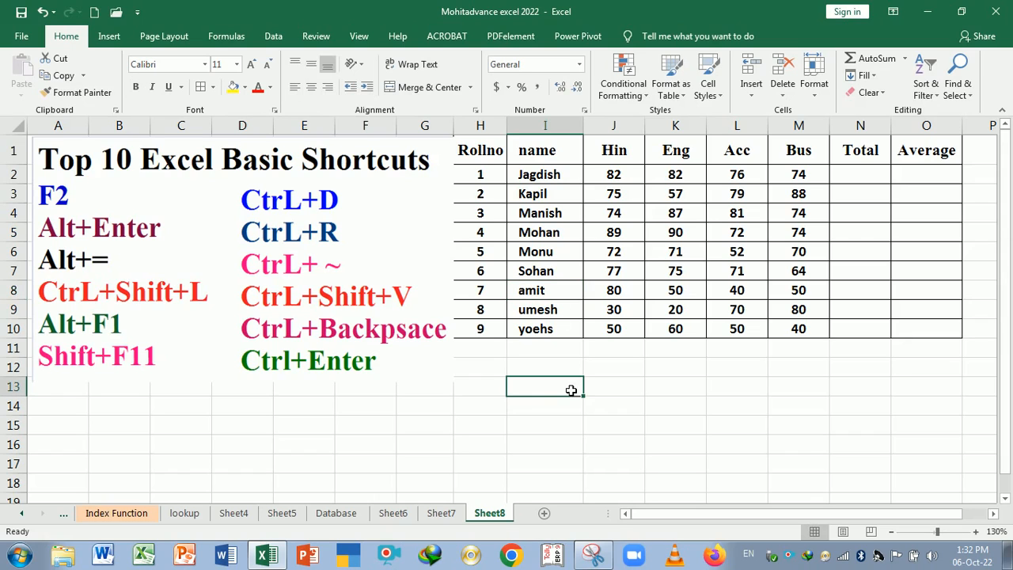
Edit the student's name in I8 so that its first letter is a capital "A".
{"action": "left_click", "coordinate": [556, 293]}
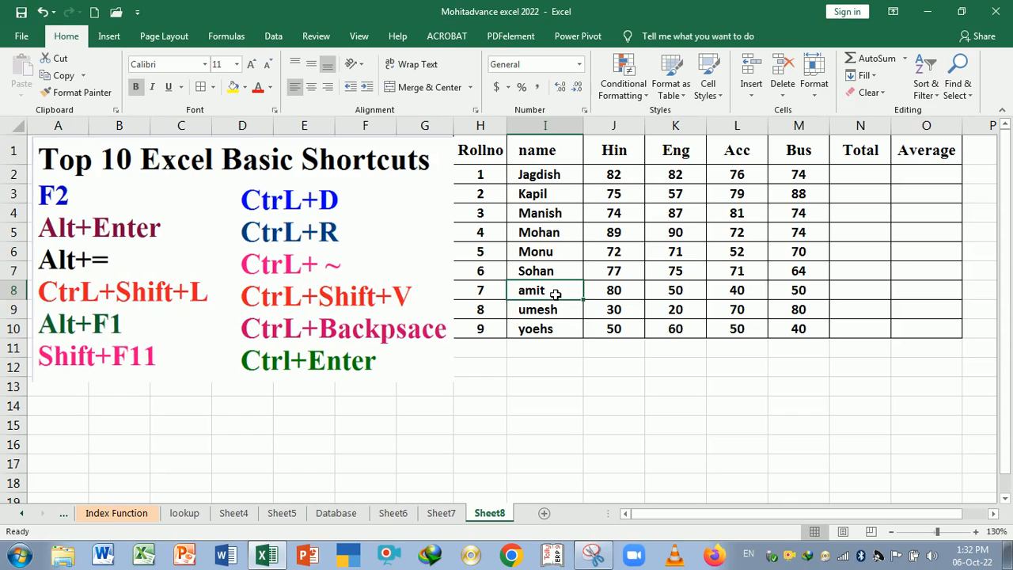
{"action": "key", "text": "F2"}
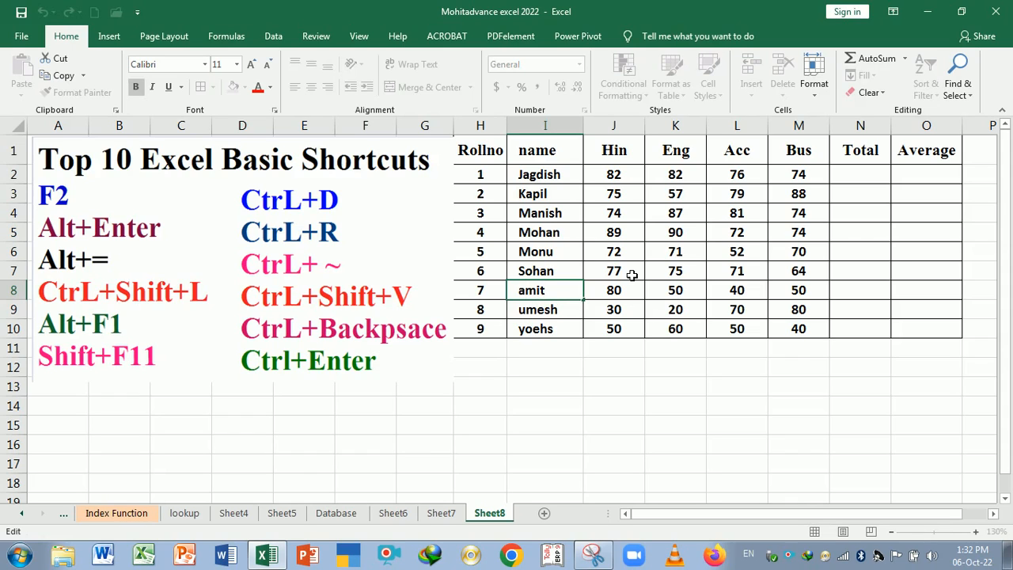
{"action": "key", "text": "BackSpace"}
{"action": "type", "text": "A"}
{"action": "key", "text": "Return"}
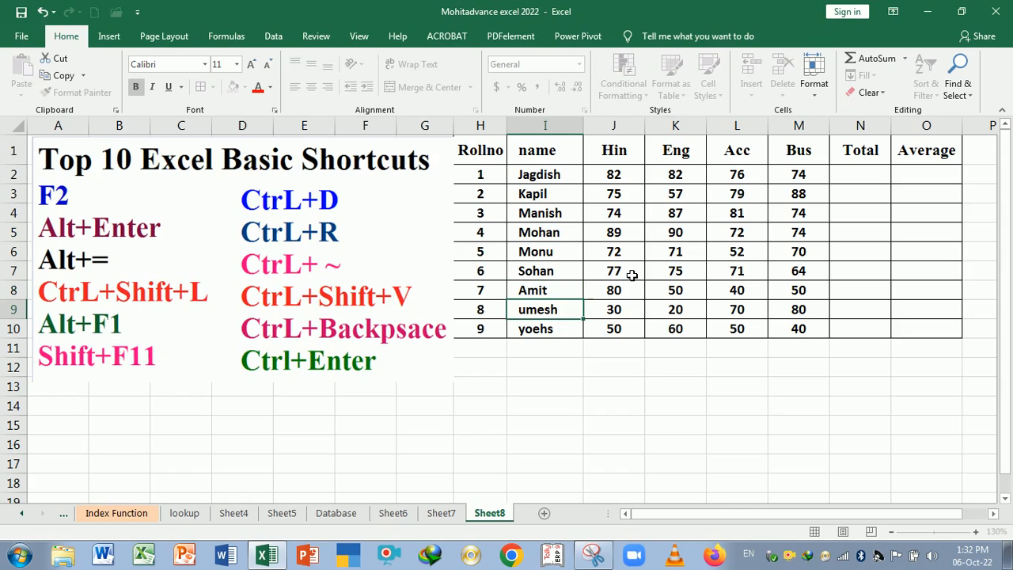
Merge and center the blank range J12:K13 below the marks table.
{"action": "left_click", "coordinate": [577, 372]}
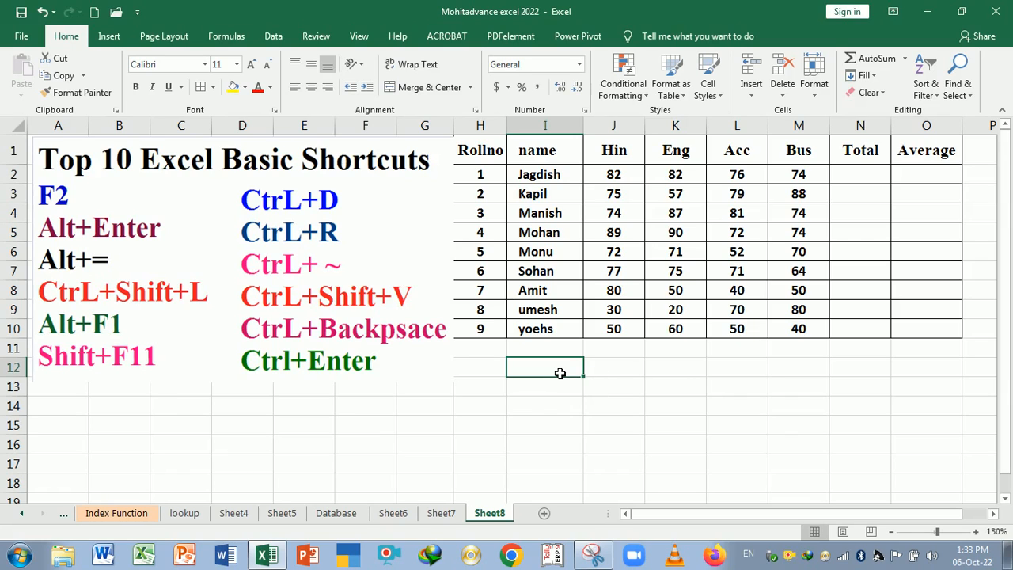
{"action": "left_click_drag", "start_coordinate": [612, 372], "coordinate": [659, 393]}
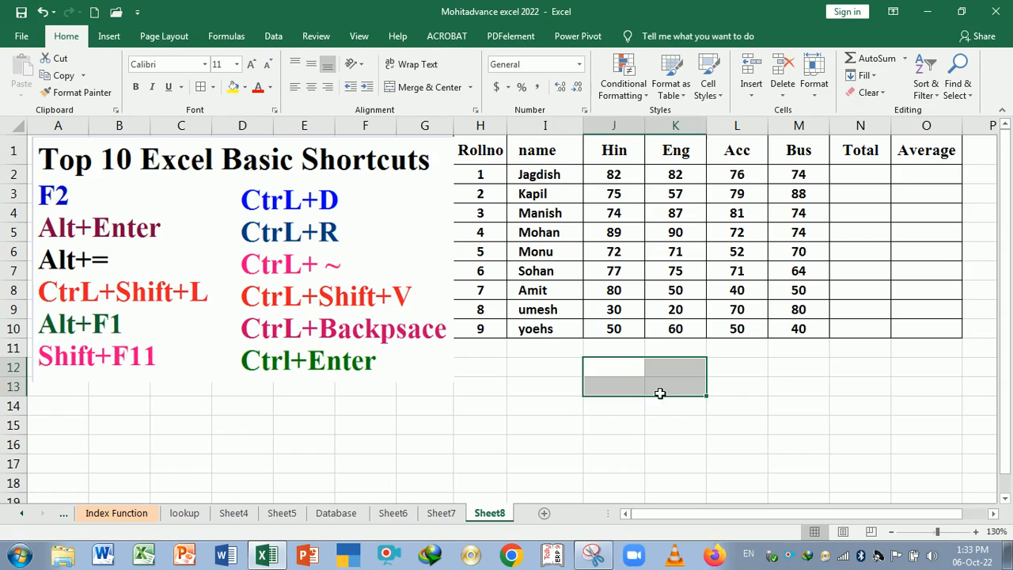
{"action": "left_click", "coordinate": [426, 87]}
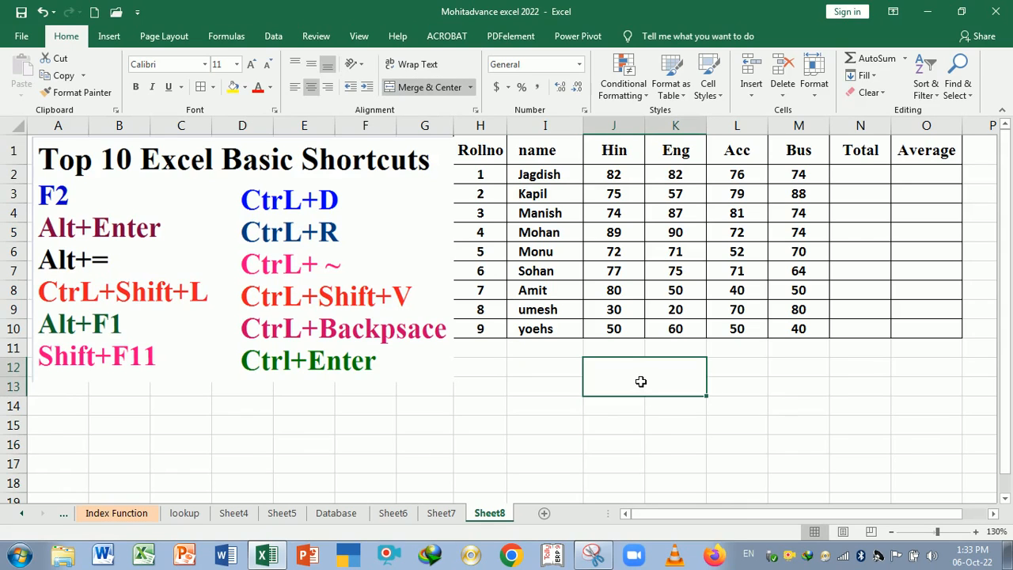
Enter the text "The comptuer" in the merged cell J12:K13.
{"action": "type", "text": "The cmpu"}
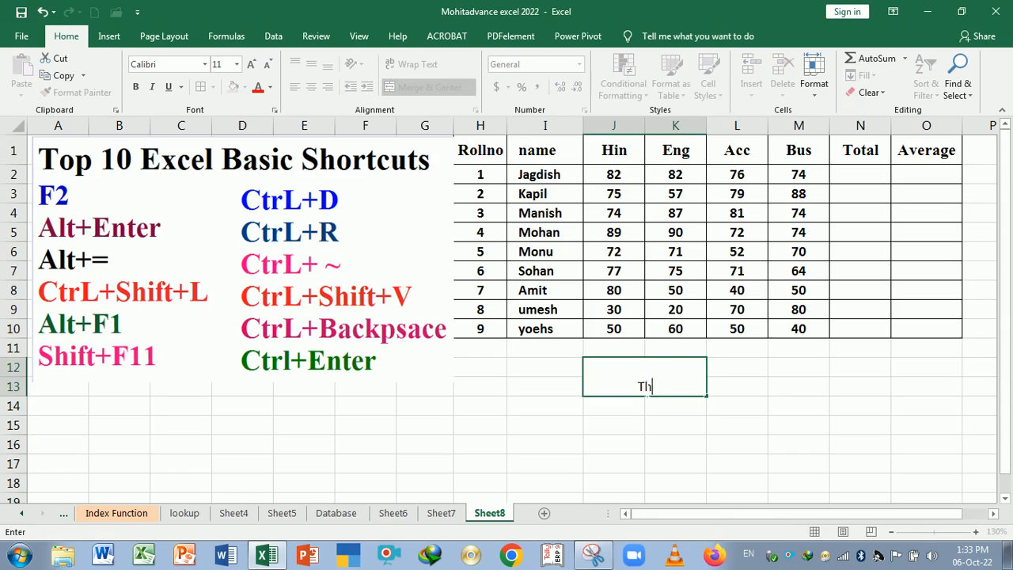
{"action": "key", "text": "BackSpace"}
{"action": "key", "text": "BackSpace"}
{"action": "key", "text": "BackSpace"}
{"action": "key", "text": "BackSpace"}
{"action": "type", "text": "comptuer"}
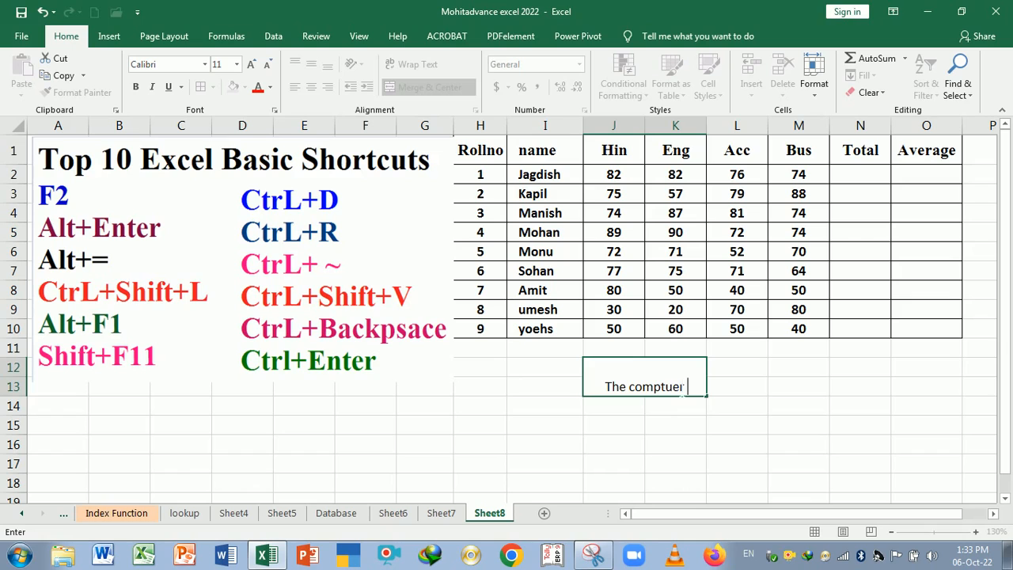
{"action": "key", "text": "Return"}
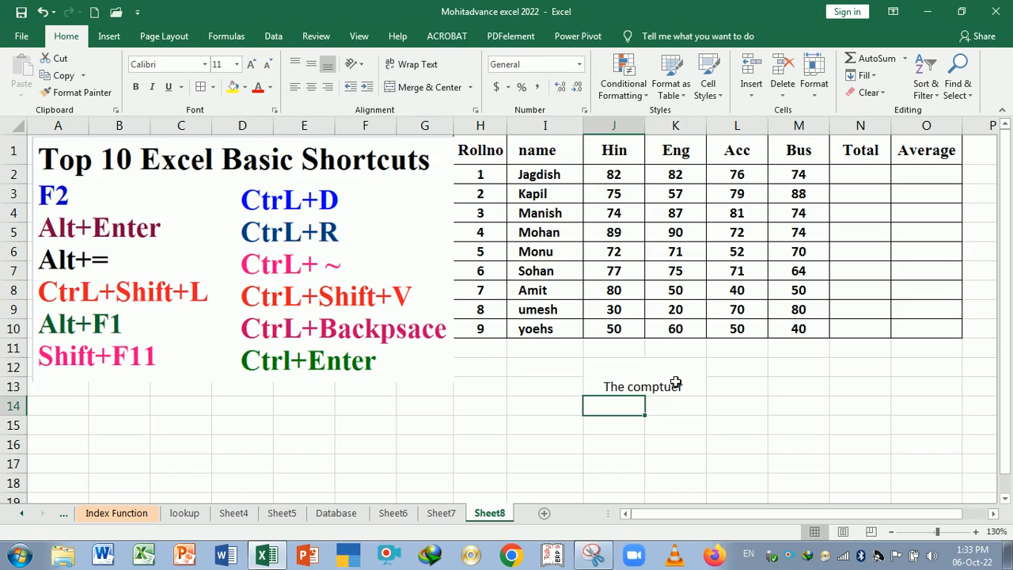
Add a line break after the text in the merged cell J12:K13 and enter "machine" on the second line.
{"action": "left_click", "coordinate": [689, 386]}
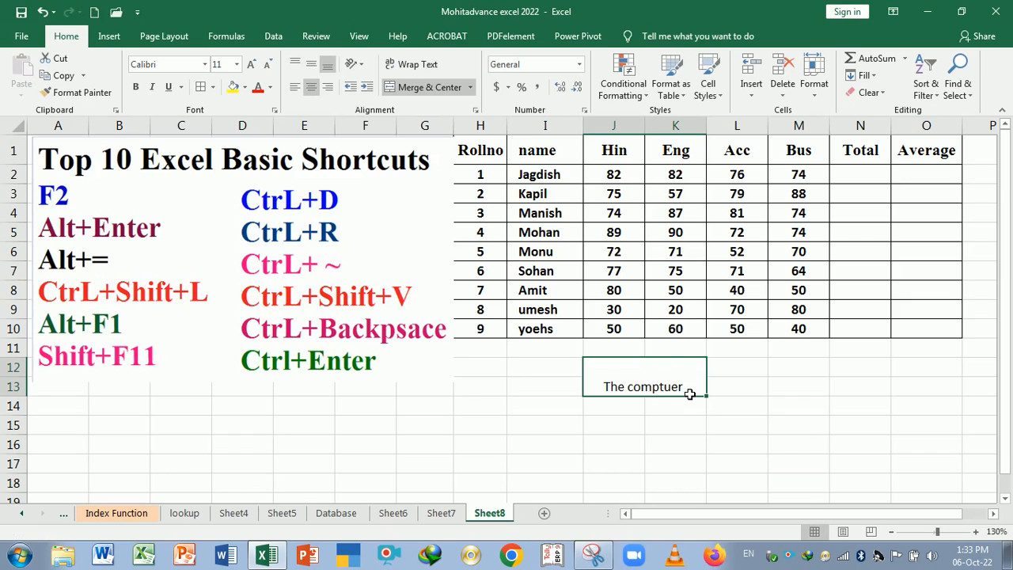
{"action": "key", "text": "F2"}
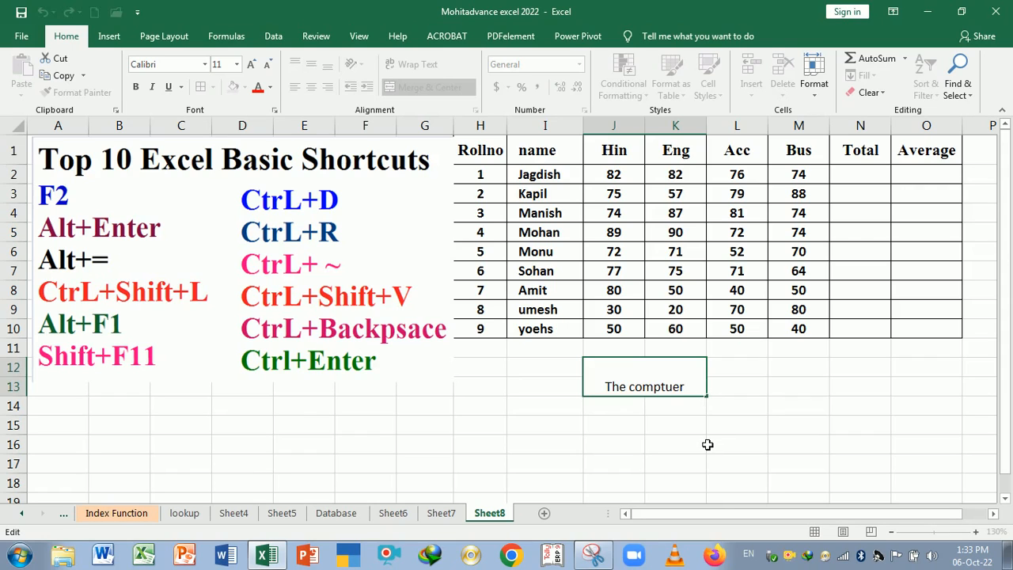
{"action": "key", "text": "alt+Return"}
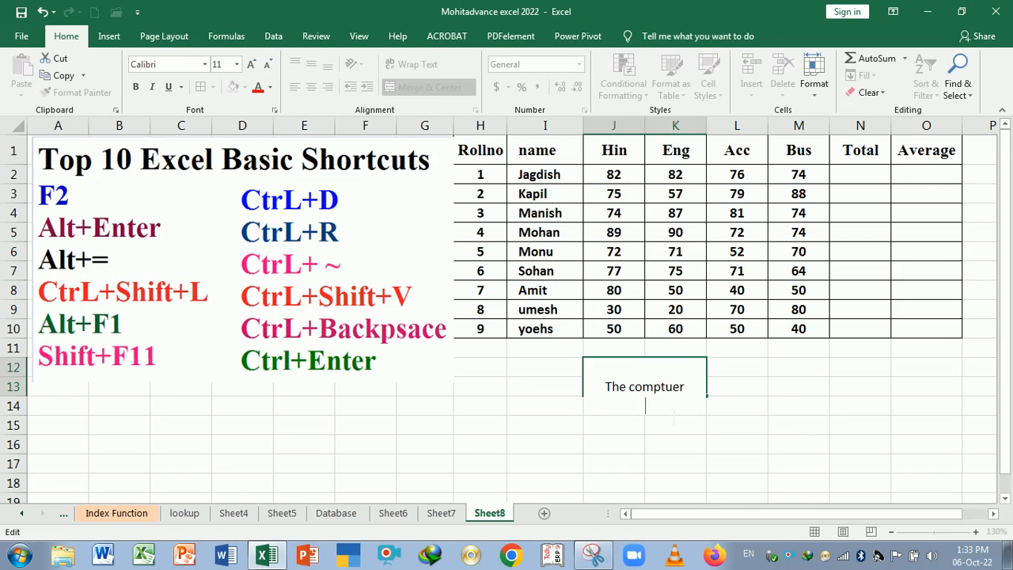
{"action": "type", "text": "machine"}
{"action": "key", "text": "BackSpace"}
{"action": "key", "text": "BackSpace"}
{"action": "key", "text": "BackSpace"}
{"action": "type", "text": "ine"}
{"action": "key", "text": "Return"}
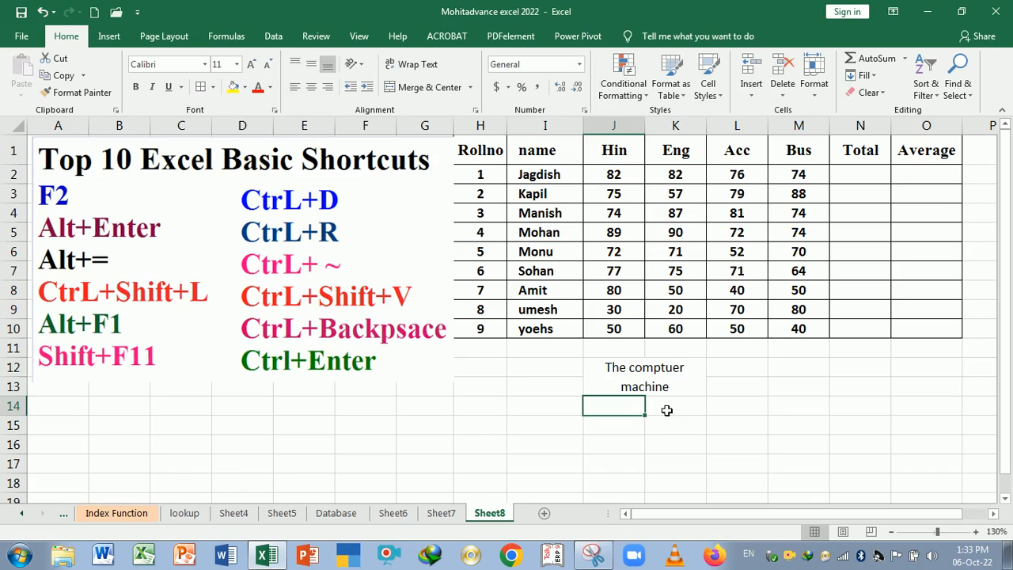
{"action": "left_click", "coordinate": [667, 384]}
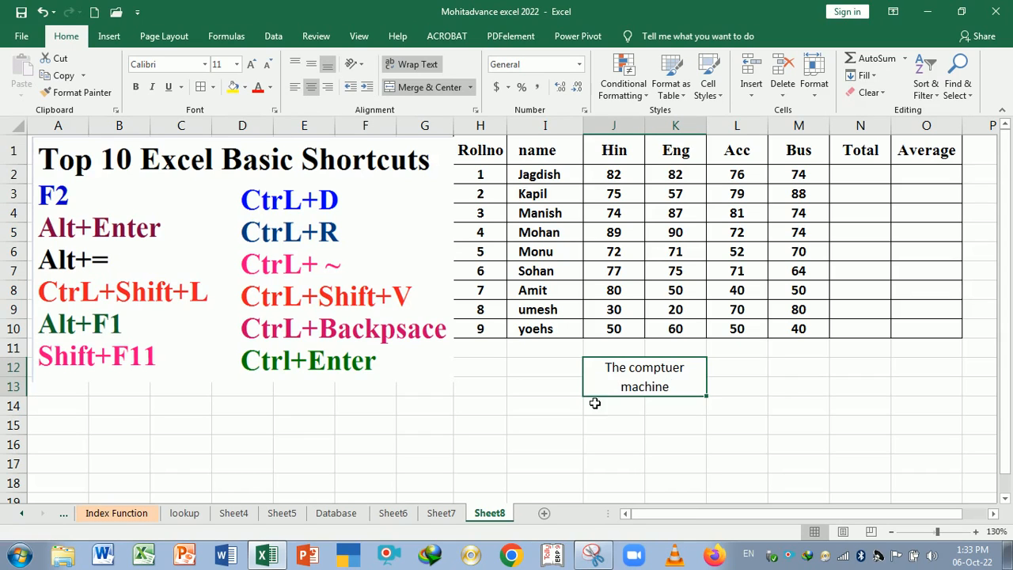
{"action": "left_click", "coordinate": [647, 406]}
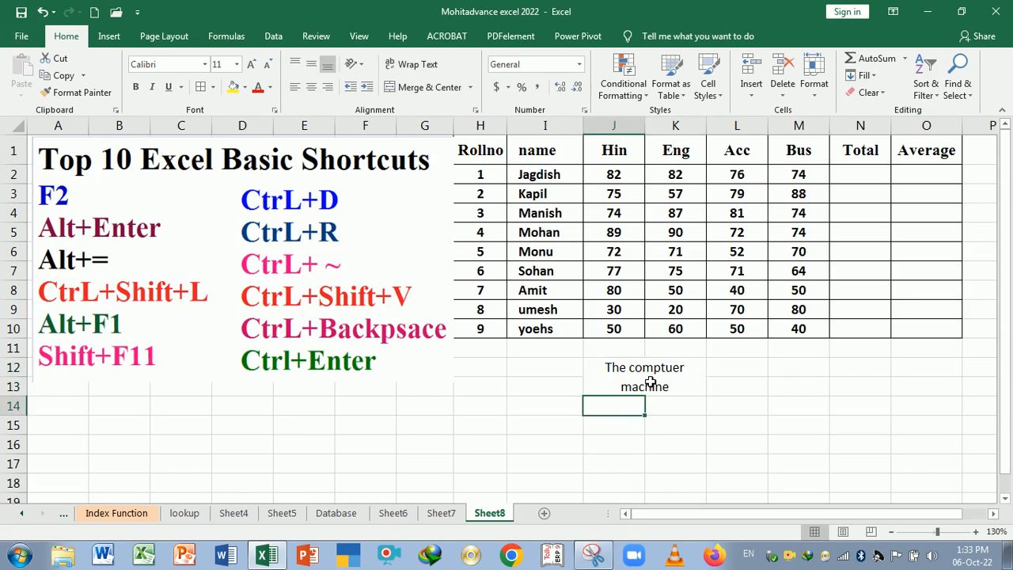
{"action": "left_click", "coordinate": [649, 383]}
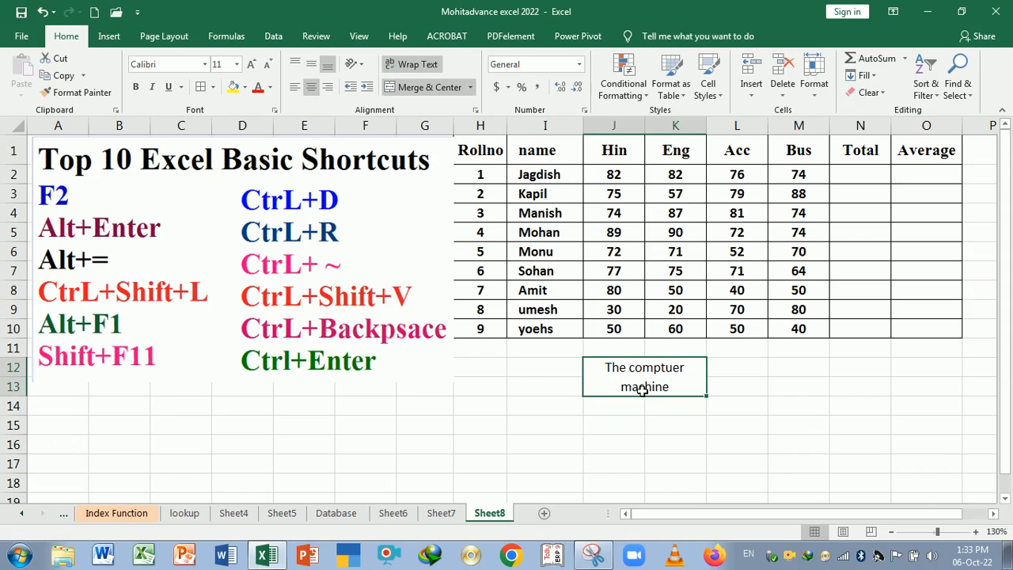
{"action": "left_click", "coordinate": [686, 425]}
{"action": "left_click", "coordinate": [646, 376]}
{"action": "left_click", "coordinate": [635, 430]}
{"action": "left_click", "coordinate": [651, 392]}
{"action": "left_click", "coordinate": [656, 424]}
{"action": "left_click", "coordinate": [650, 380]}
{"action": "left_click", "coordinate": [657, 411]}
Enter "the" and "computer" on two separate lines within cell K15.
{"action": "left_click", "coordinate": [660, 432]}
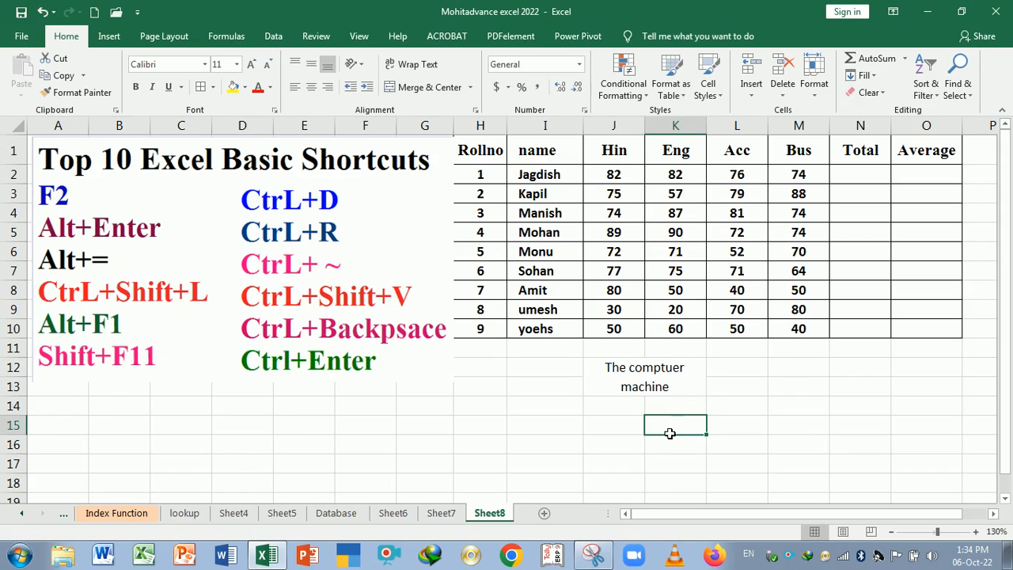
{"action": "type", "text": "the"}
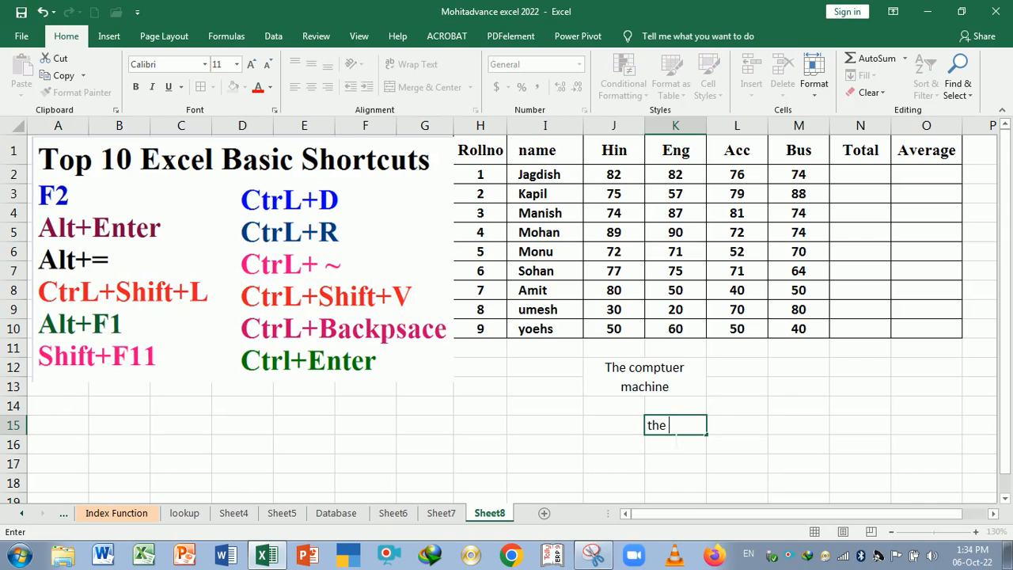
{"action": "key", "text": "alt+Return"}
{"action": "type", "text": "computer"}
{"action": "key", "text": "Return"}
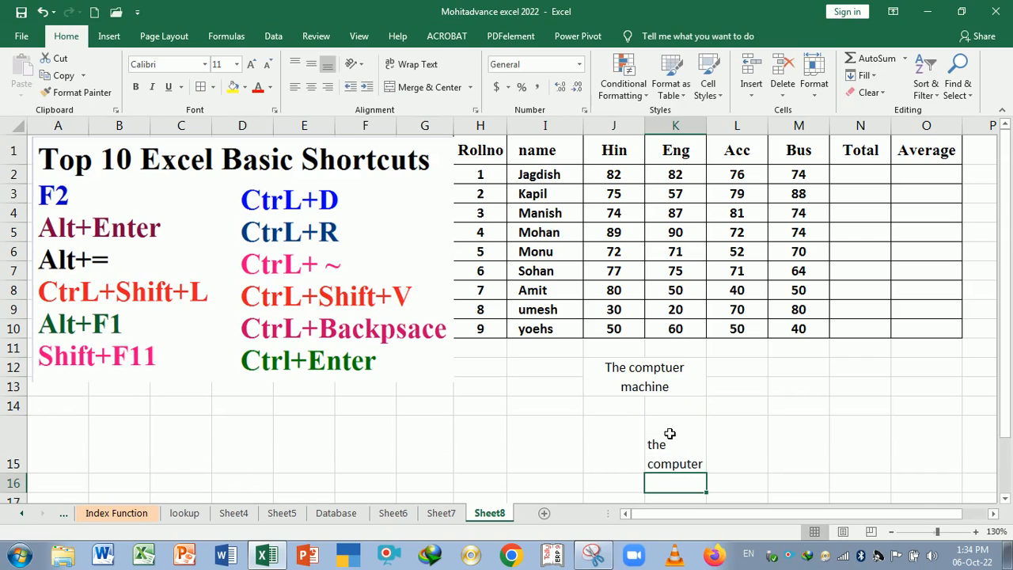
Reduce the height of row 15 slightly so it fits the two-line text more closely.
{"action": "left_click", "coordinate": [670, 435]}
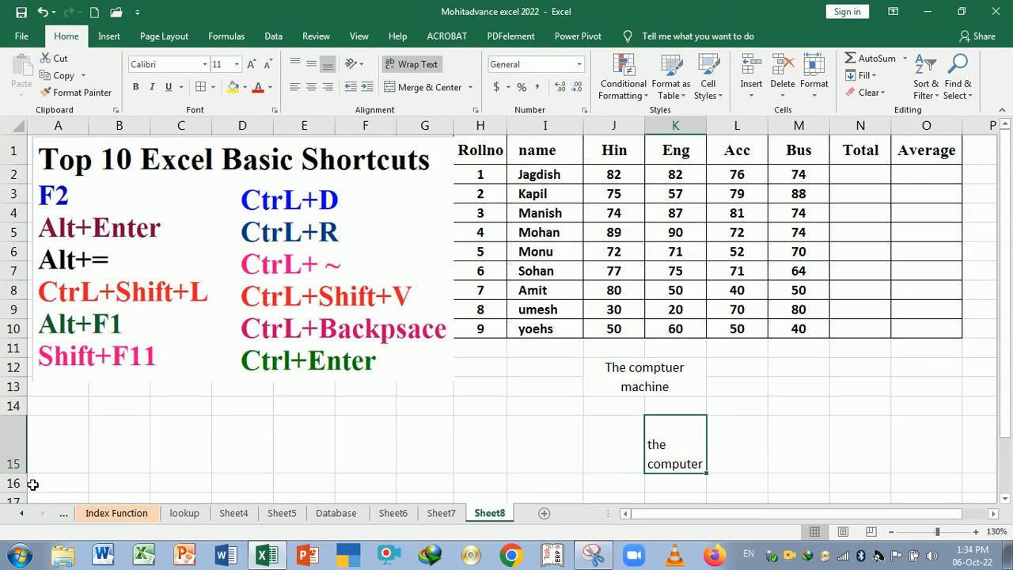
{"action": "left_click_drag", "start_coordinate": [27, 473], "coordinate": [31, 468]}
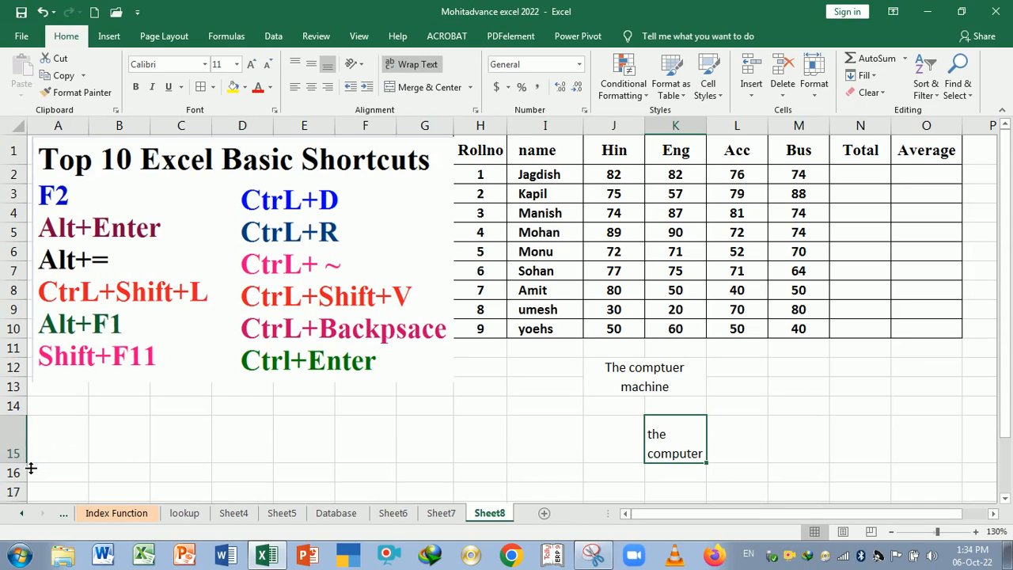
{"action": "left_click", "coordinate": [378, 455]}
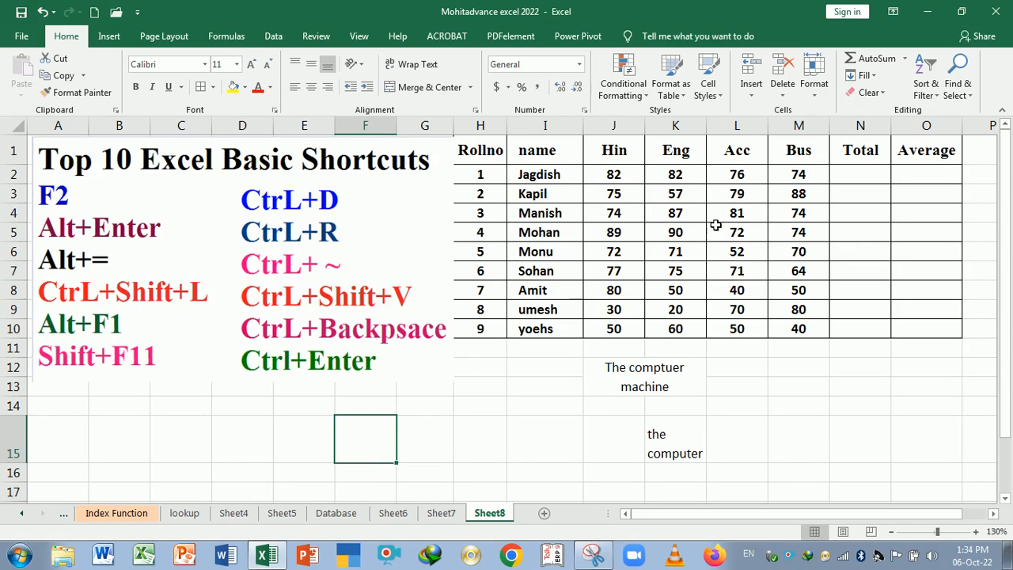
{"action": "left_click", "coordinate": [615, 176]}
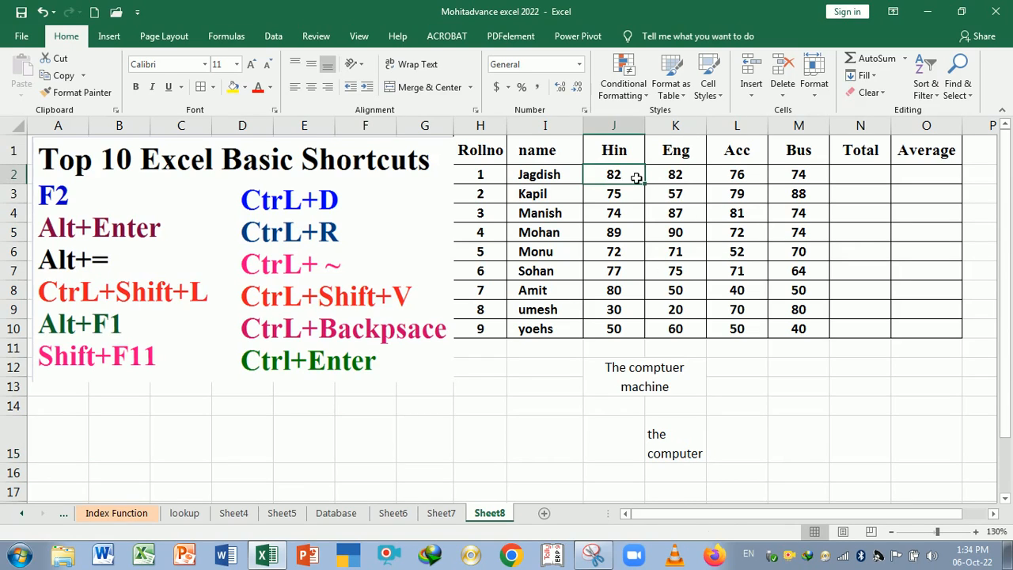
{"action": "left_click_drag", "start_coordinate": [636, 178], "coordinate": [789, 184]}
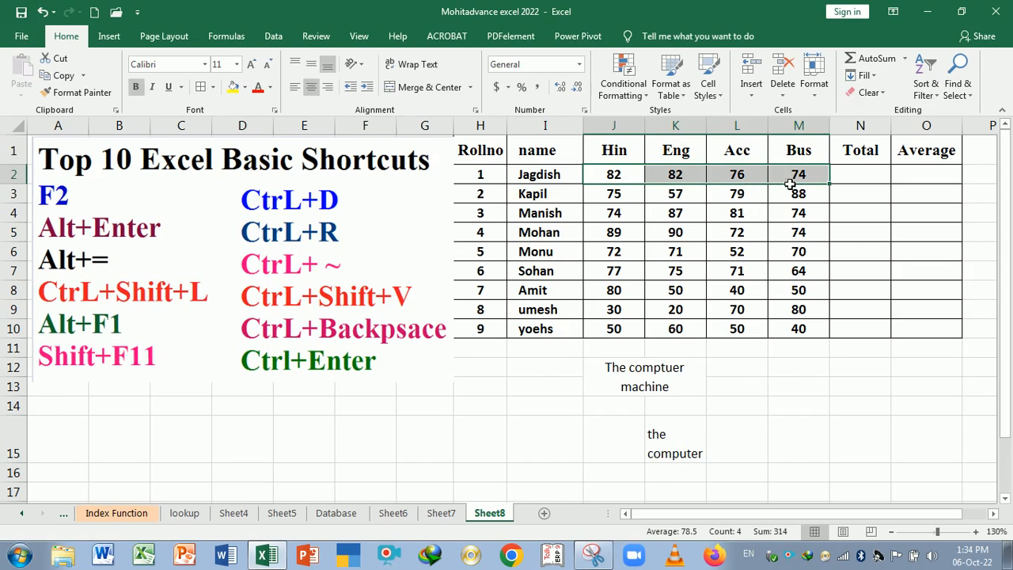
{"action": "left_click", "coordinate": [731, 215]}
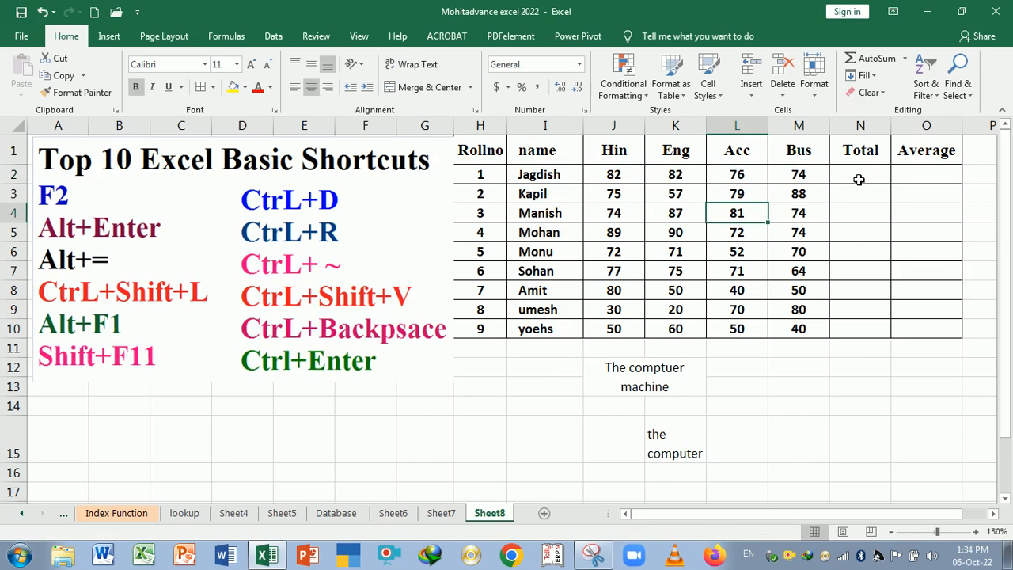
Sum each student's marks into the Total cells N2:N10, clear them, and repeat the sum and clearing once more.
{"action": "left_click_drag", "start_coordinate": [858, 180], "coordinate": [866, 332]}
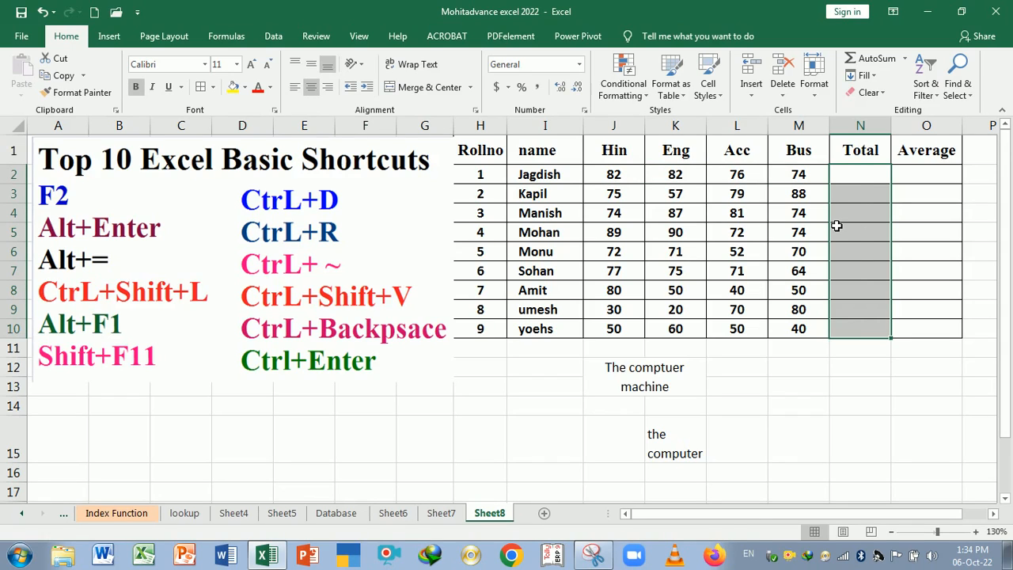
{"action": "key", "text": "alt+equal"}
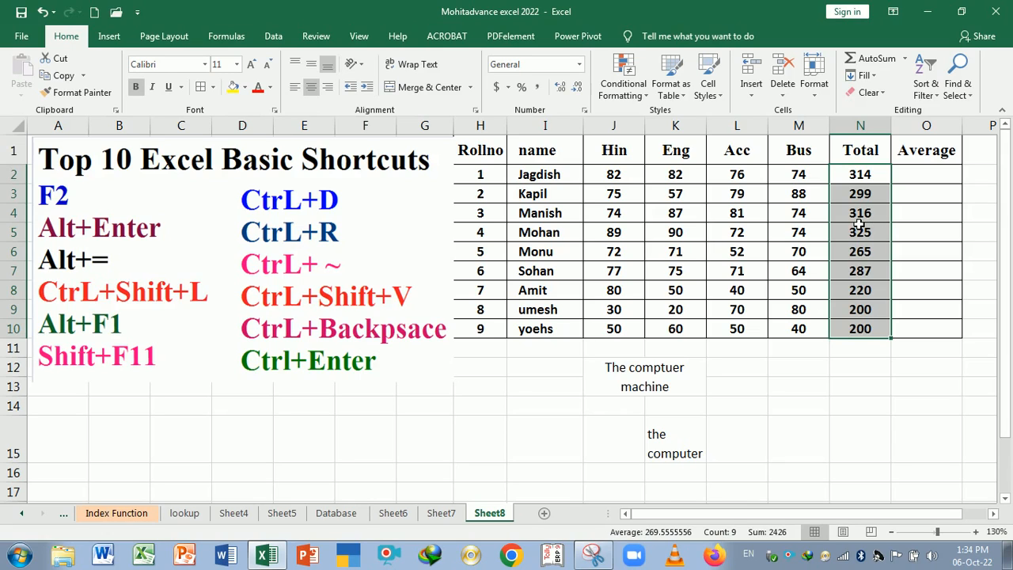
{"action": "key", "text": "Delete"}
{"action": "key", "text": "alt+equal"}
{"action": "key", "text": "Delete"}
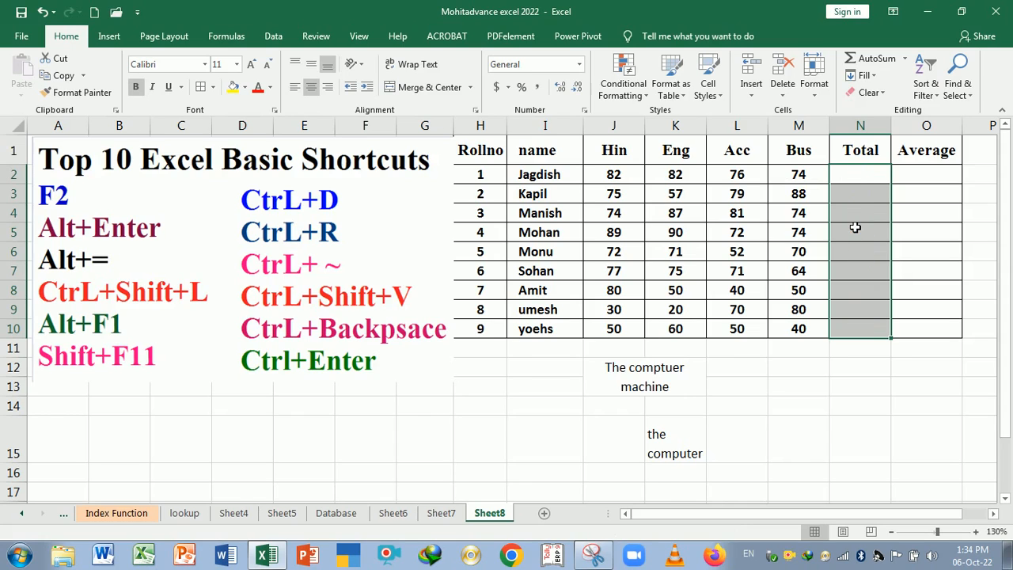
Total each student's marks in N2:N10 with AutoSum and widen column G slightly.
{"action": "left_click", "coordinate": [877, 60]}
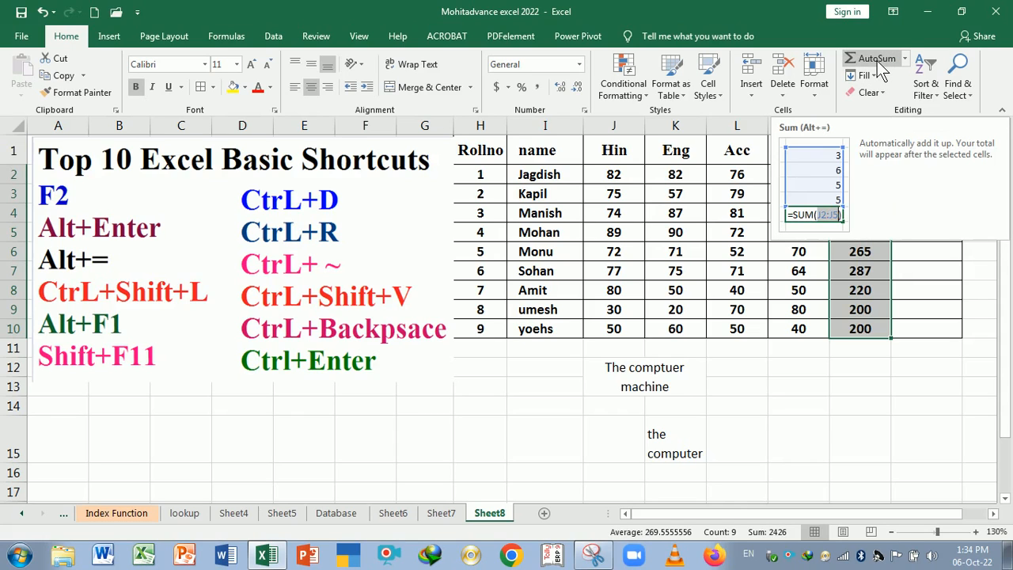
{"action": "left_click", "coordinate": [868, 387]}
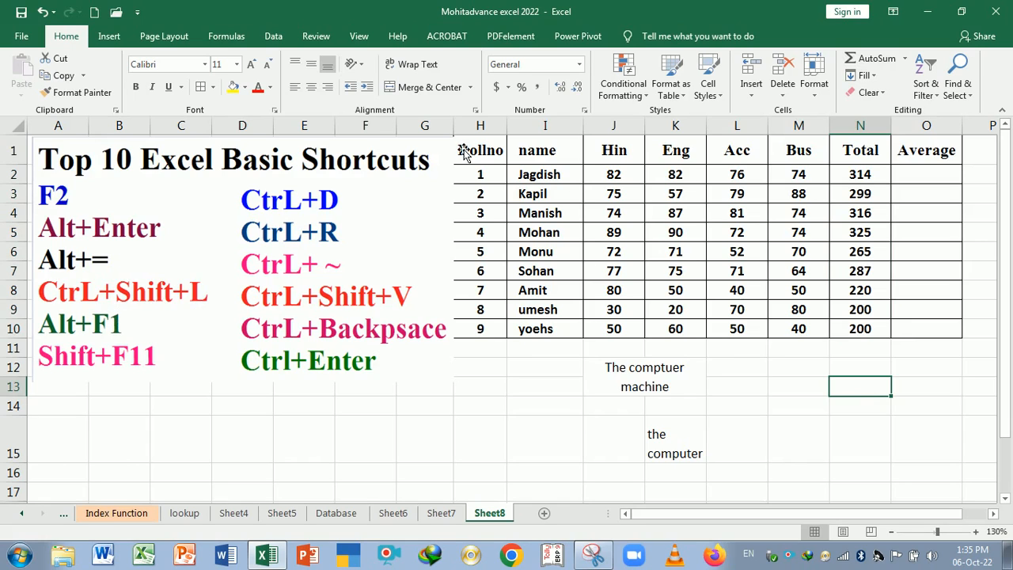
{"action": "left_click_drag", "start_coordinate": [461, 131], "coordinate": [468, 131]}
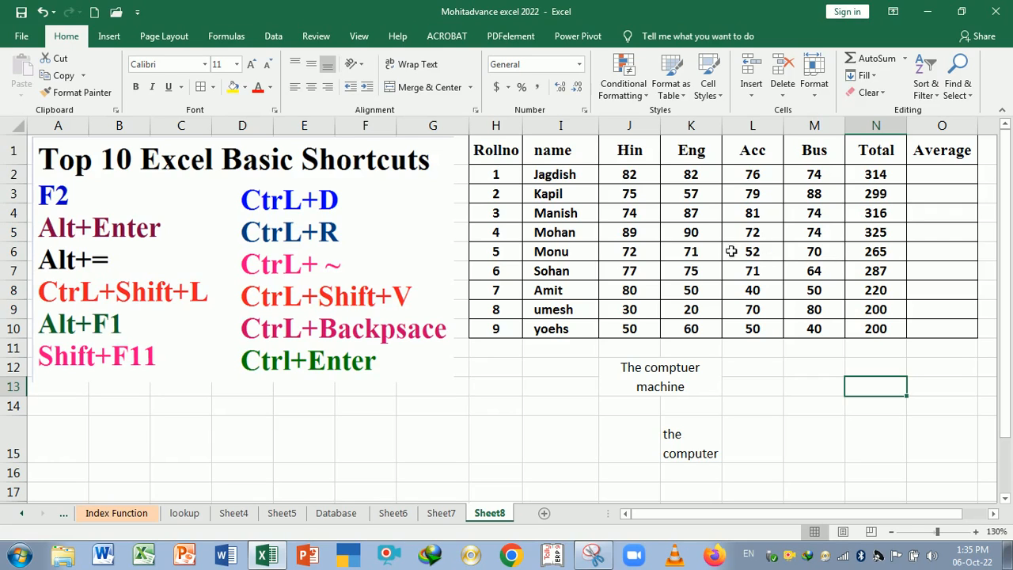
Add filters to the marks table's header row and show only Rollno 1 and 5.
{"action": "left_click", "coordinate": [690, 235]}
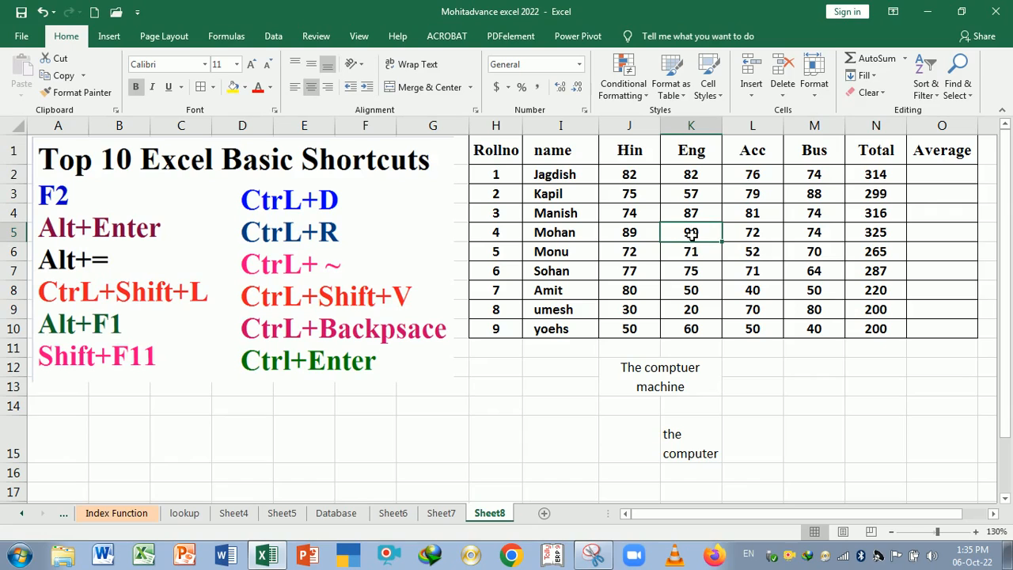
{"action": "key", "text": "ctrl+shift+l"}
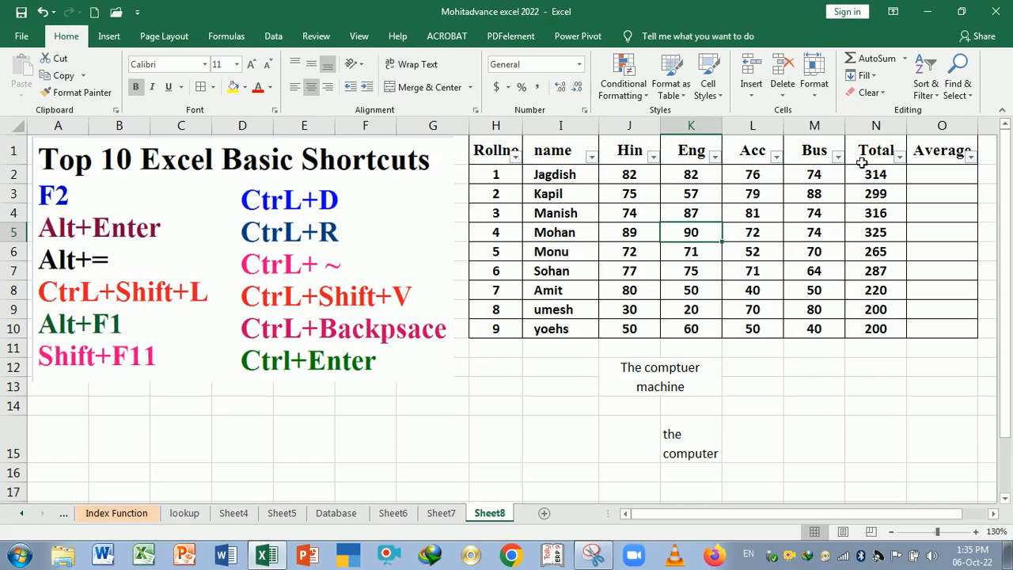
{"action": "left_click", "coordinate": [515, 158]}
{"action": "mouse_move", "coordinate": [508, 315]}
{"action": "left_mouse_down"}
{"action": "mouse_move", "coordinate": [508, 361]}
{"action": "mouse_move", "coordinate": [508, 317]}
{"action": "left_mouse_up"}
{"action": "left_click", "coordinate": [392, 302]}
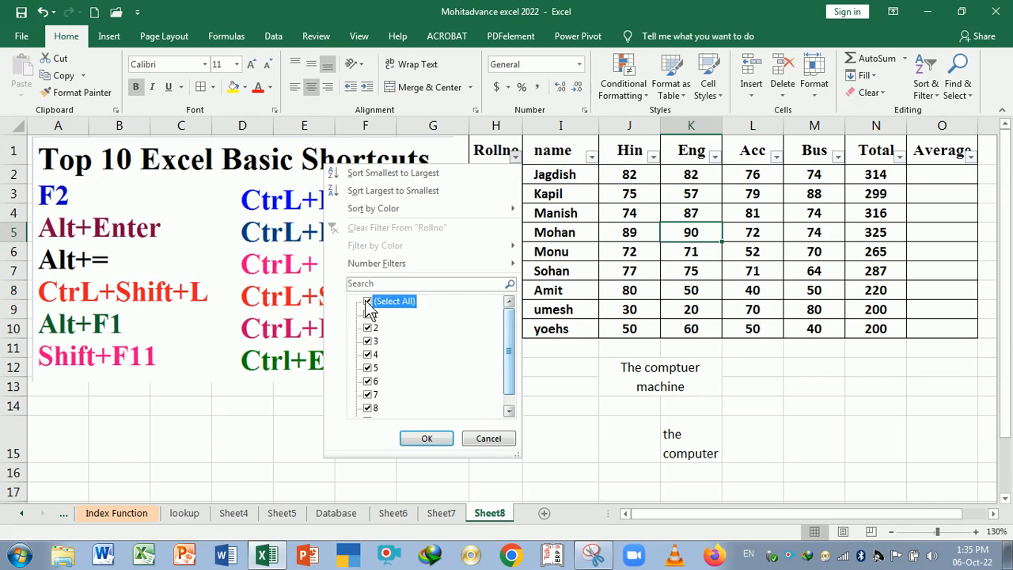
{"action": "left_click", "coordinate": [375, 314]}
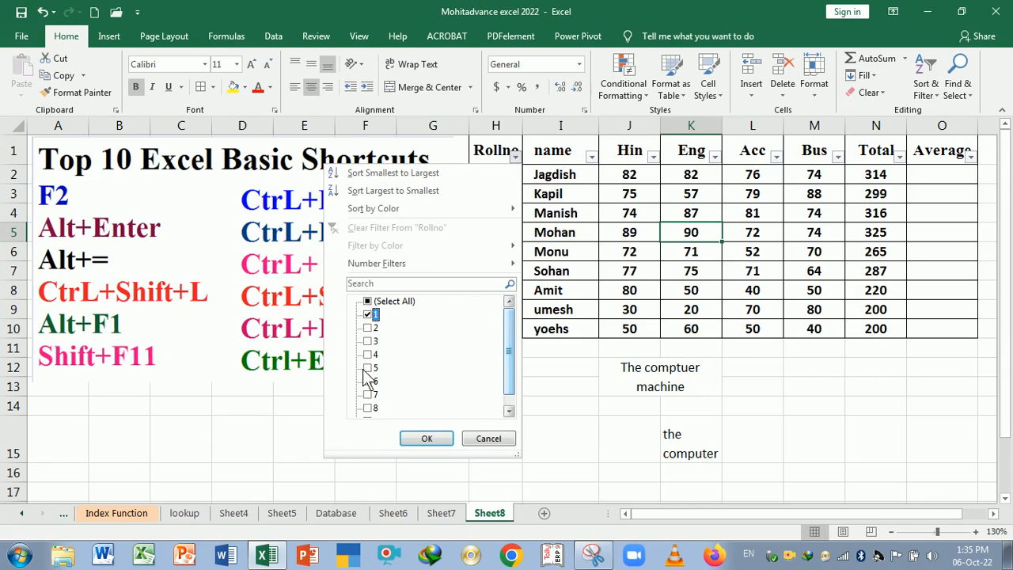
{"action": "left_click", "coordinate": [367, 368]}
{"action": "left_click", "coordinate": [435, 439]}
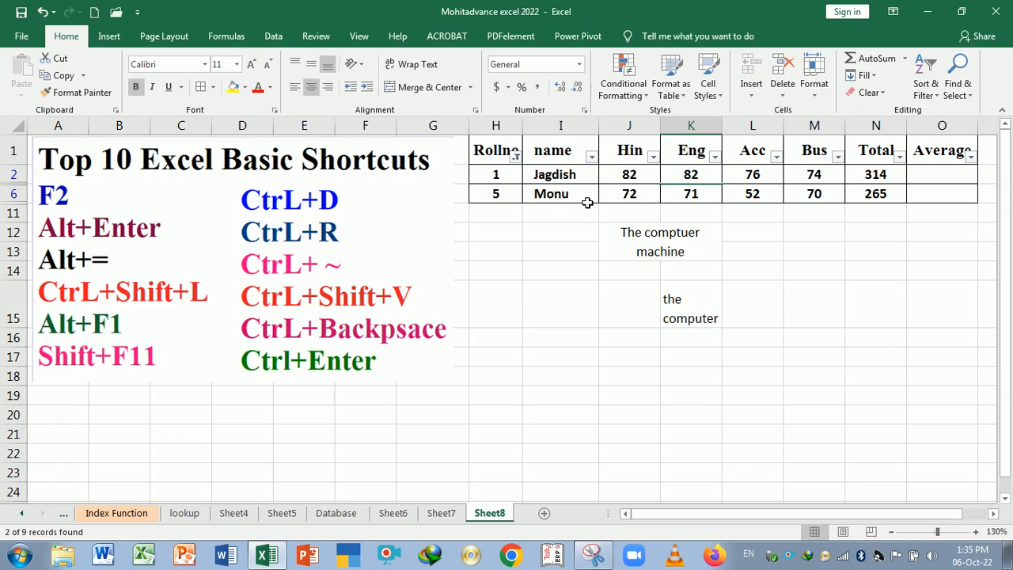
Clear the filter from the Rollno column.
{"action": "left_click", "coordinate": [515, 156]}
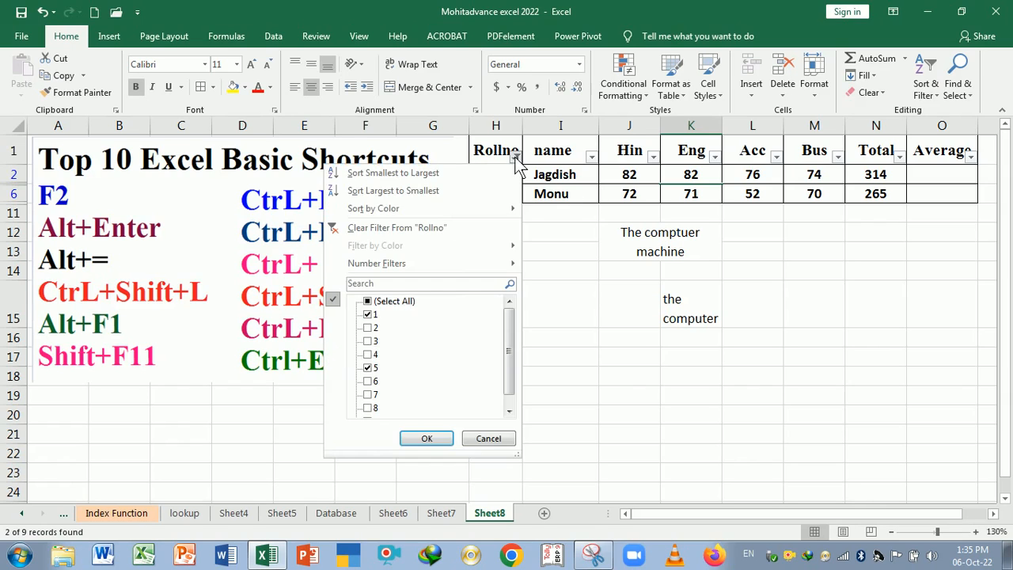
{"action": "left_click", "coordinate": [393, 229]}
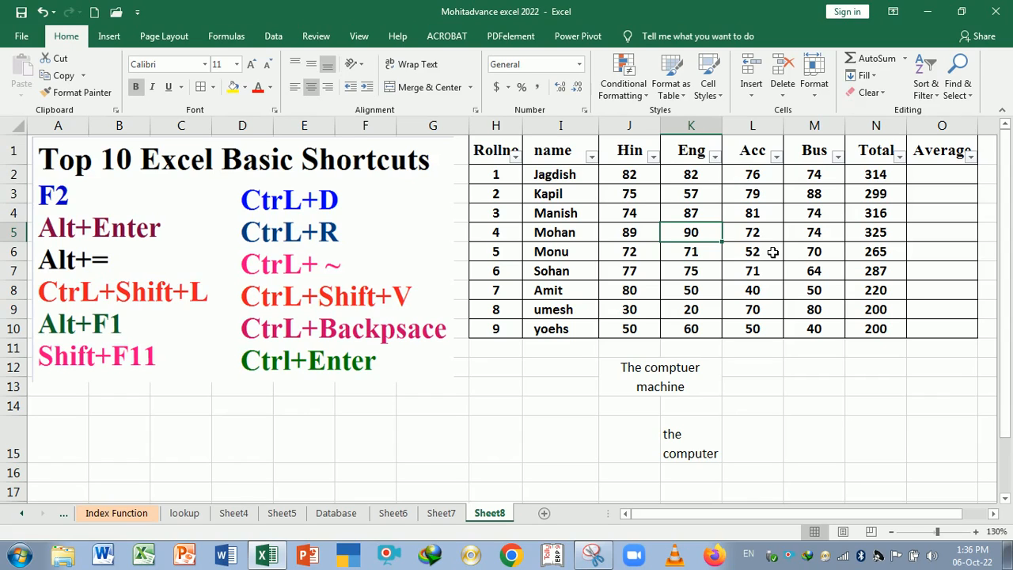
Filter the name column to the student with roll number 7 by searching for that student's name.
{"action": "left_click", "coordinate": [591, 157]}
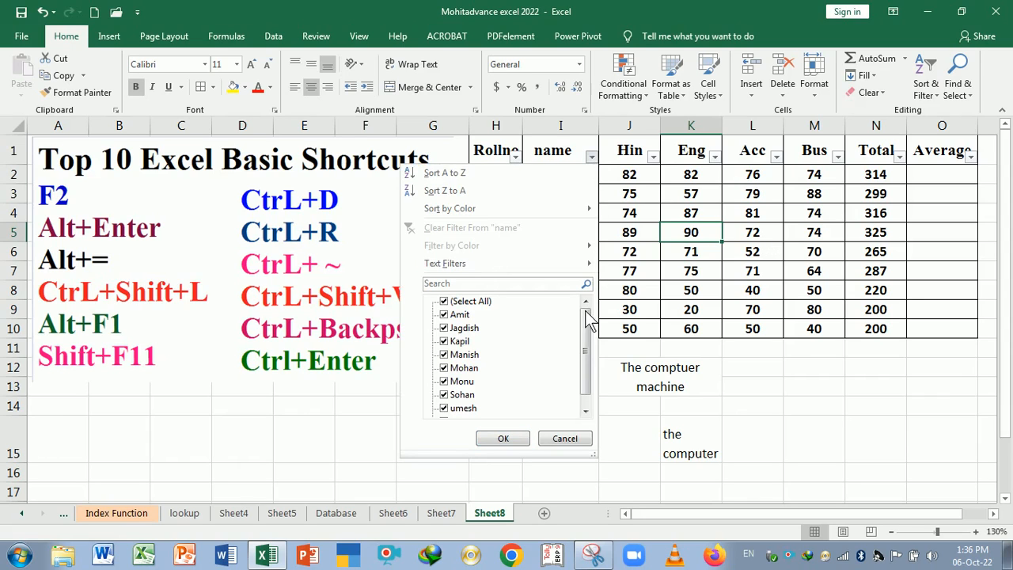
{"action": "mouse_move", "coordinate": [590, 316]}
{"action": "left_mouse_down"}
{"action": "mouse_move", "coordinate": [585, 338]}
{"action": "mouse_move", "coordinate": [583, 315]}
{"action": "left_mouse_up"}
{"action": "left_click", "coordinate": [486, 283]}
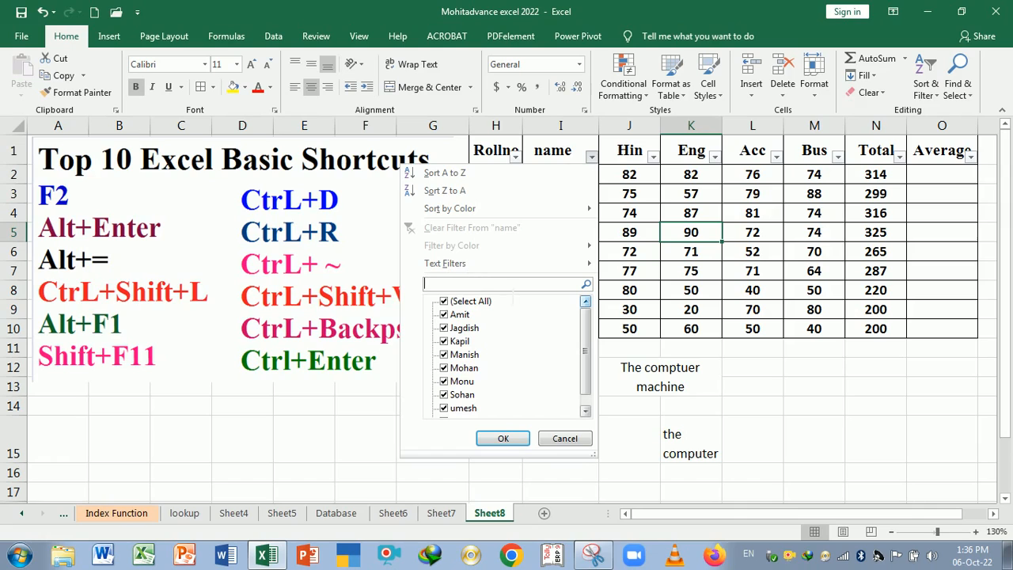
{"action": "type", "text": "amin"}
{"action": "type", "text": "t"}
{"action": "key", "text": "BackSpace"}
{"action": "key", "text": "BackSpace"}
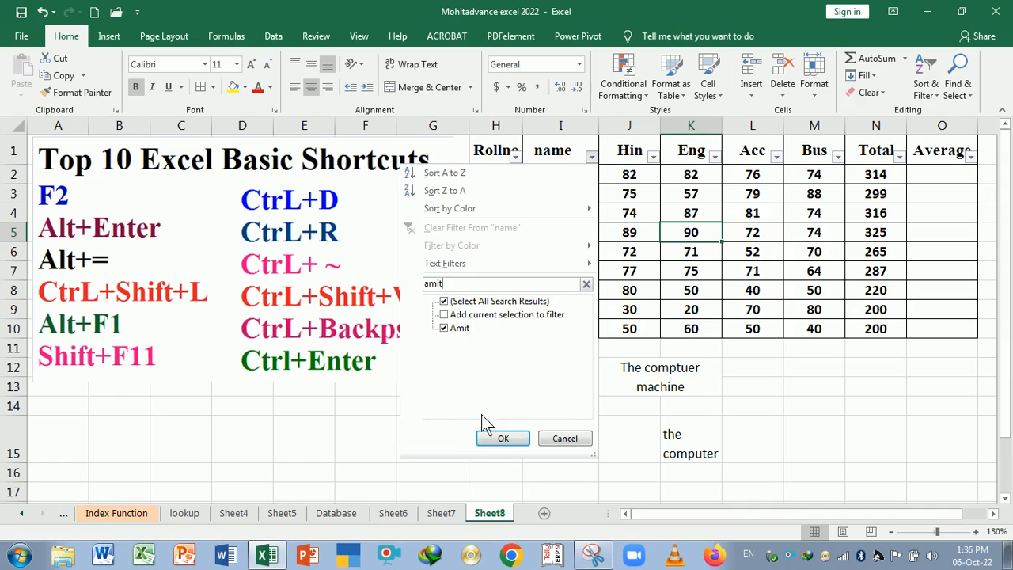
{"action": "left_click", "coordinate": [503, 440]}
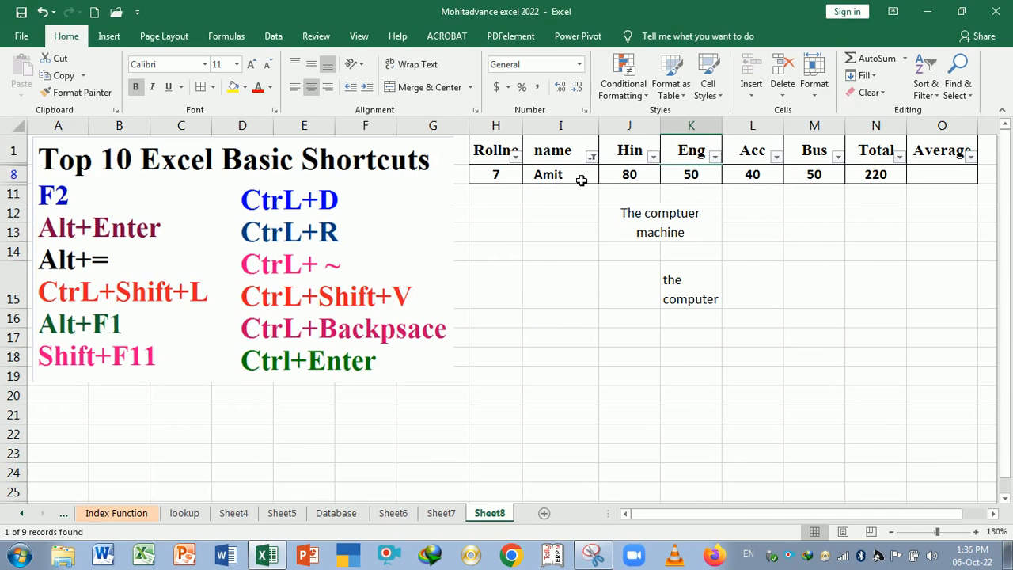
Undo the name filter and remove the filters from the marks table H1:O10.
{"action": "key", "text": "ctrl+z"}
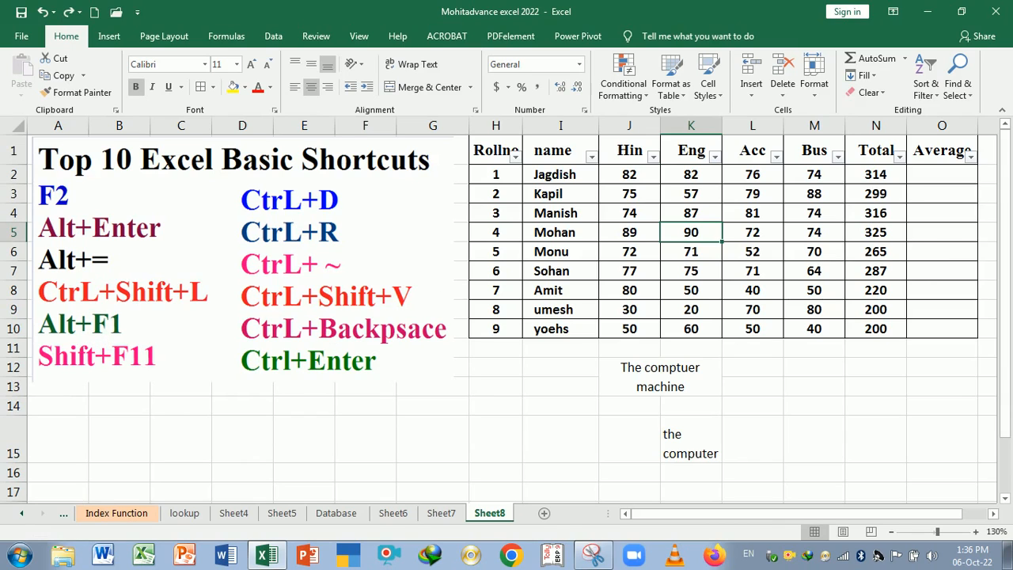
{"action": "left_click", "coordinate": [594, 222]}
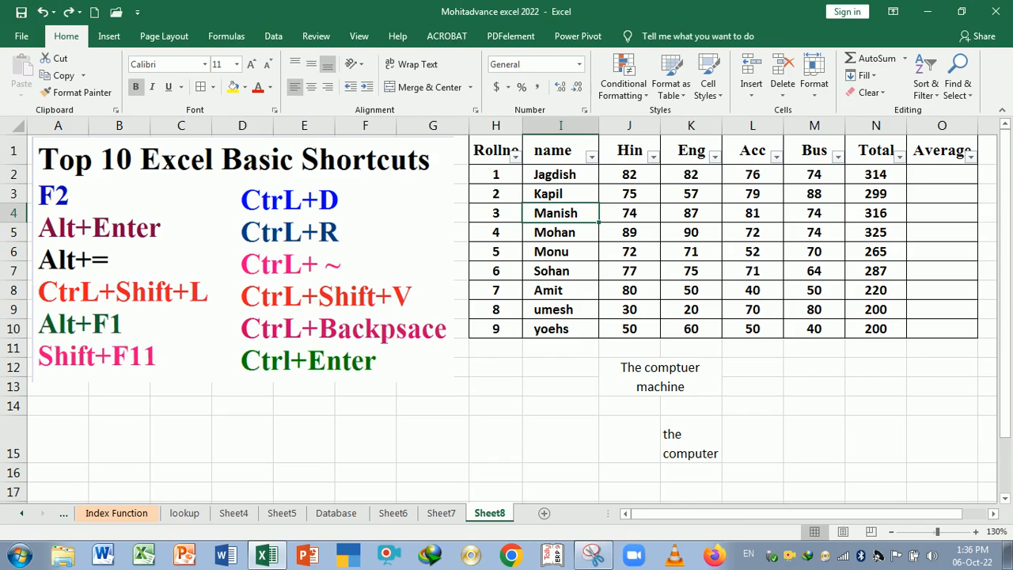
{"action": "left_click_drag", "start_coordinate": [503, 155], "coordinate": [952, 337]}
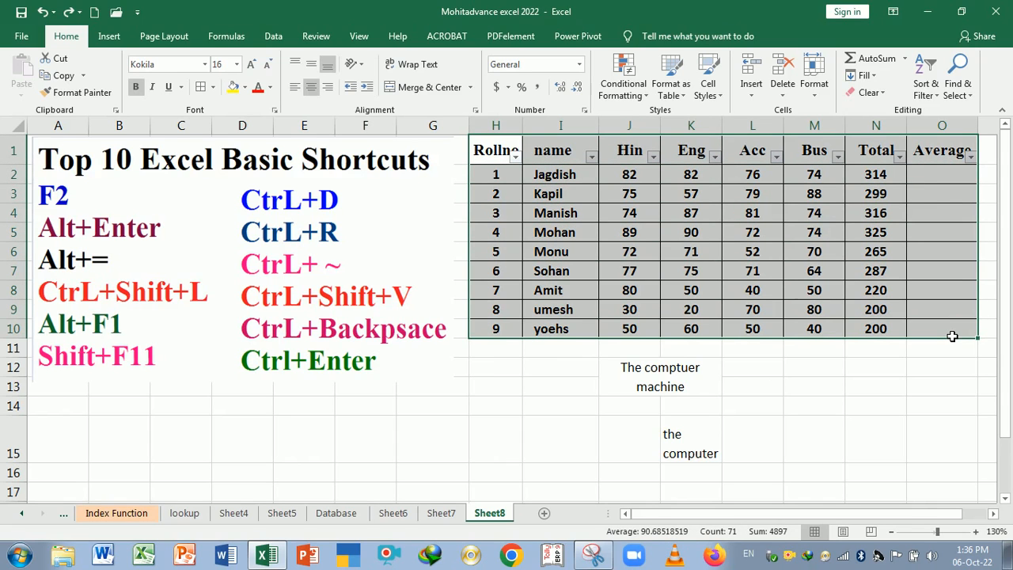
{"action": "key", "text": "ctrl+shift+l"}
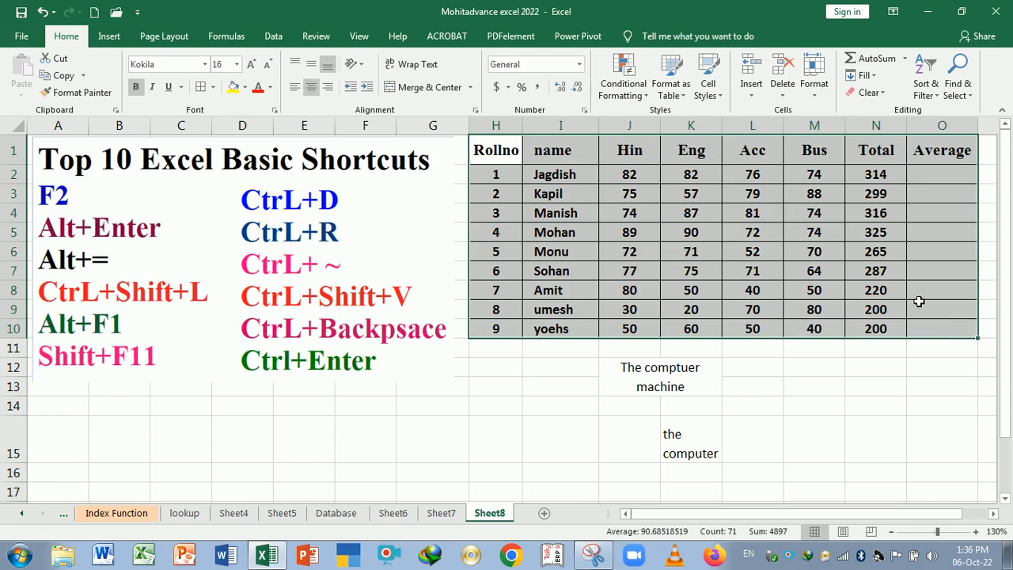
{"action": "left_click", "coordinate": [708, 235]}
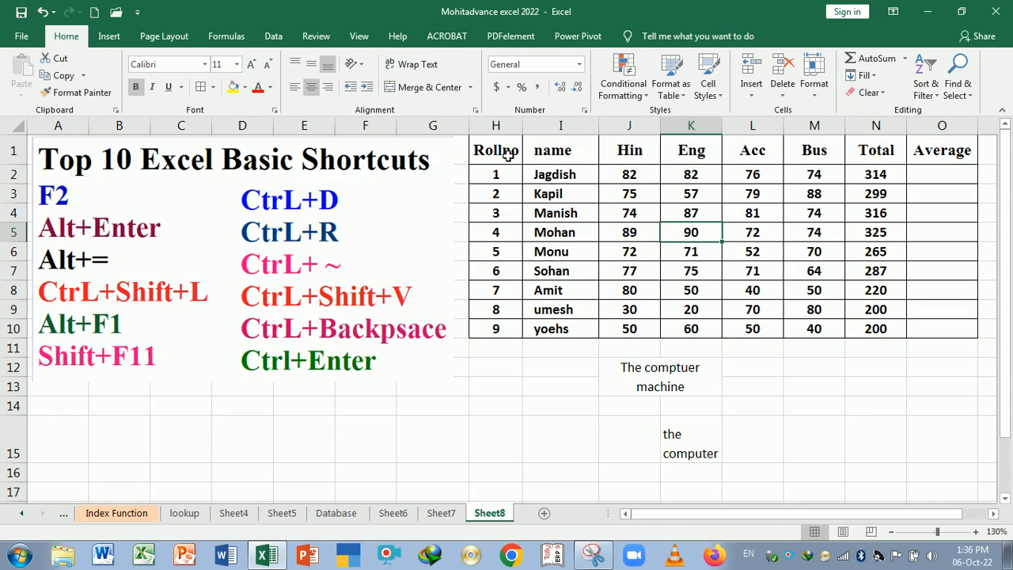
Insert a default column chart from the marks table H1:O10 and move it slightly toward the Total column.
{"action": "left_click_drag", "start_coordinate": [508, 150], "coordinate": [961, 332]}
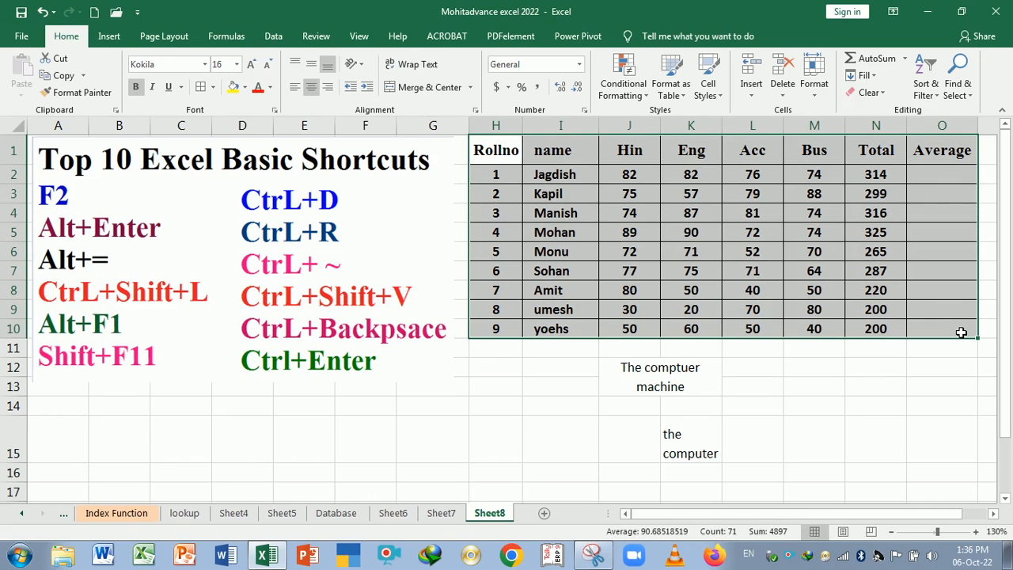
{"action": "key", "text": "alt+F1"}
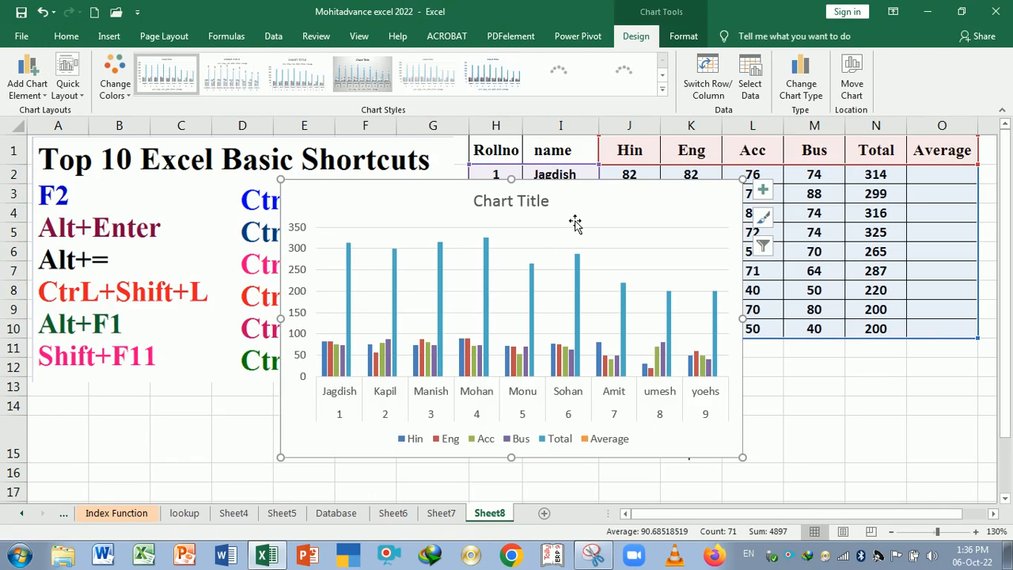
{"action": "mouse_move", "coordinate": [578, 216]}
{"action": "left_mouse_down"}
{"action": "mouse_move", "coordinate": [629, 233]}
{"action": "mouse_move", "coordinate": [630, 214]}
{"action": "mouse_move", "coordinate": [662, 210]}
{"action": "left_mouse_up"}
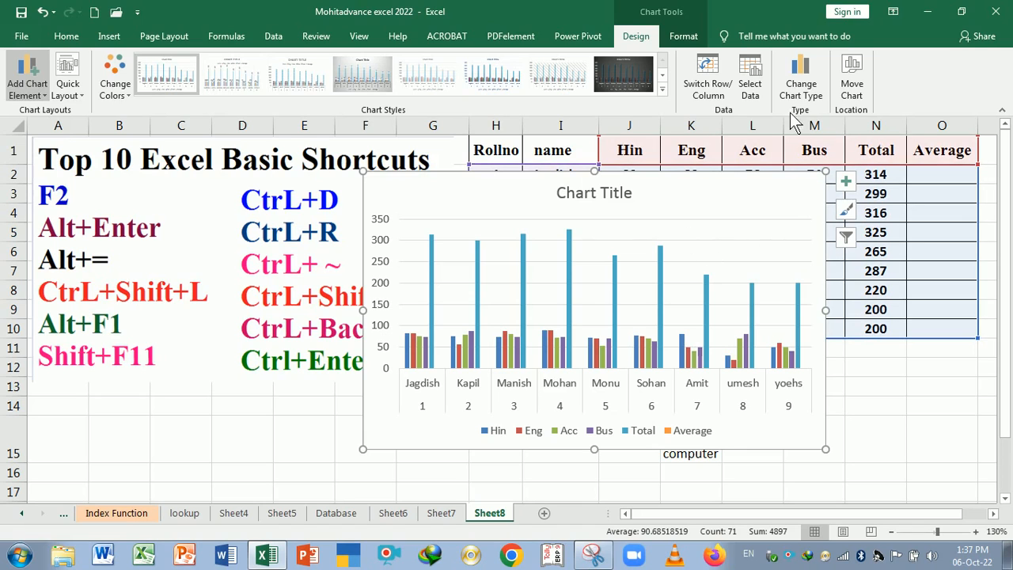
Change the marks chart's type to a basic Pie chart.
{"action": "left_click", "coordinate": [801, 83]}
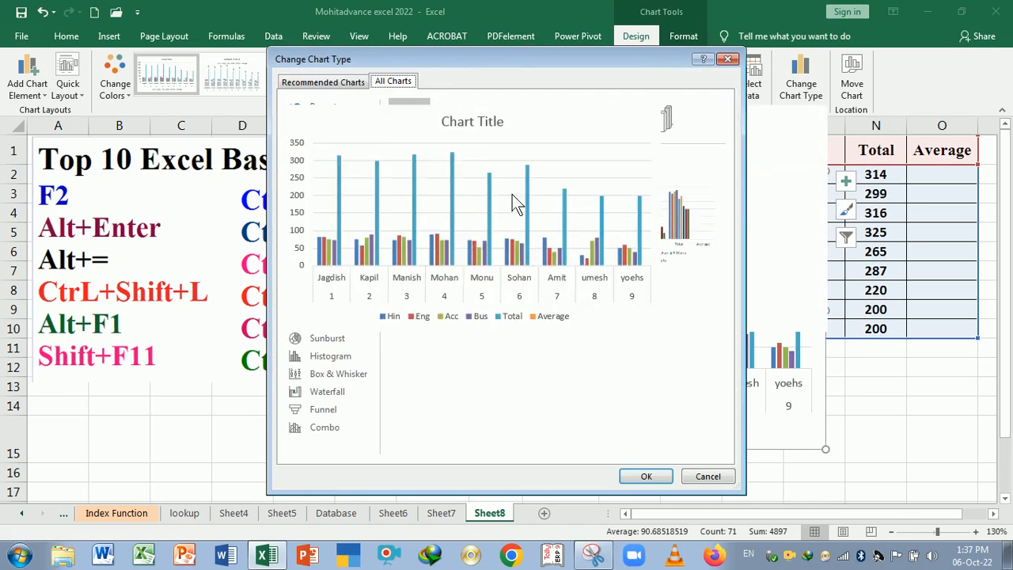
{"action": "left_click", "coordinate": [461, 122]}
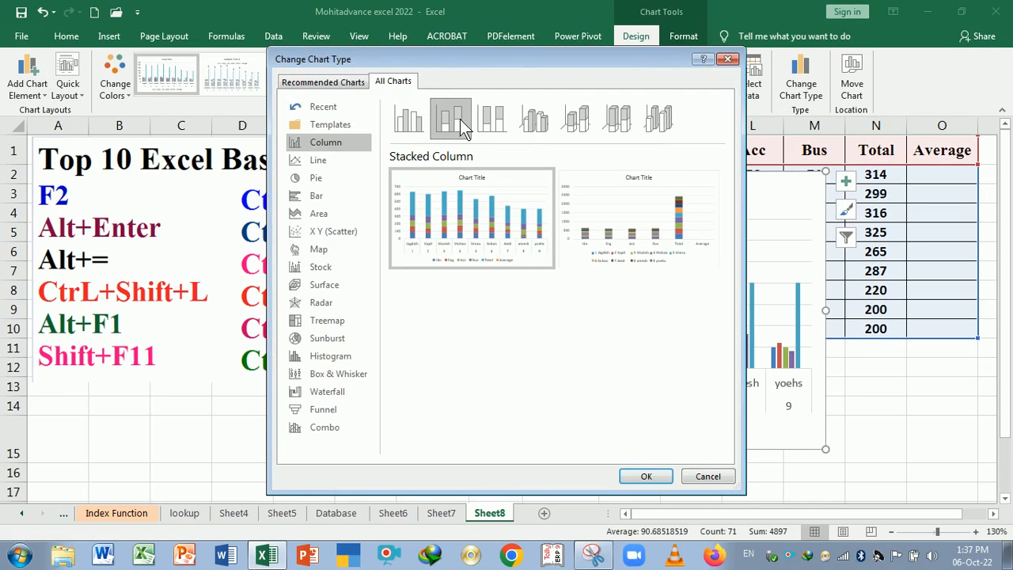
{"action": "left_click", "coordinate": [323, 180]}
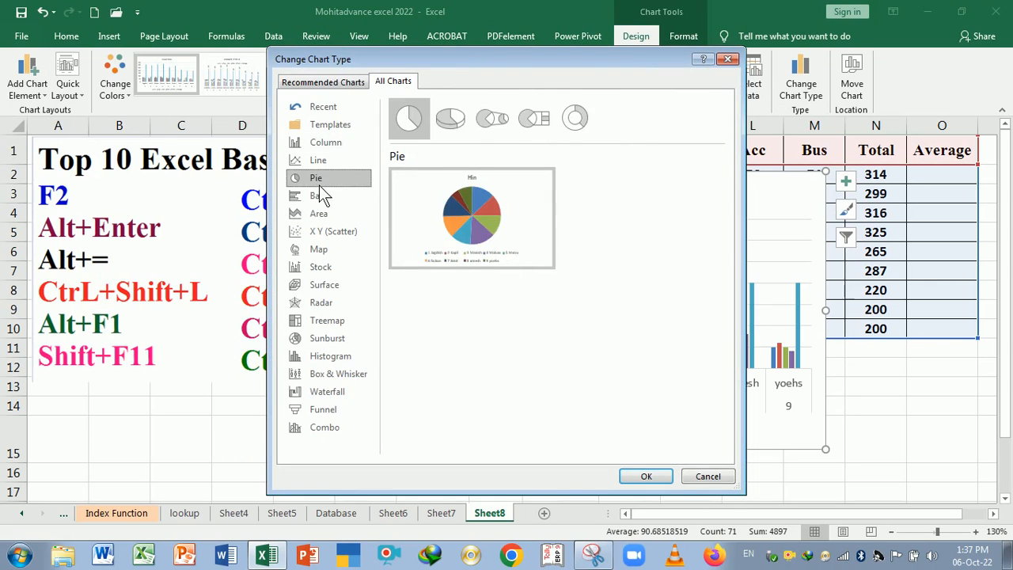
{"action": "left_click", "coordinate": [647, 478]}
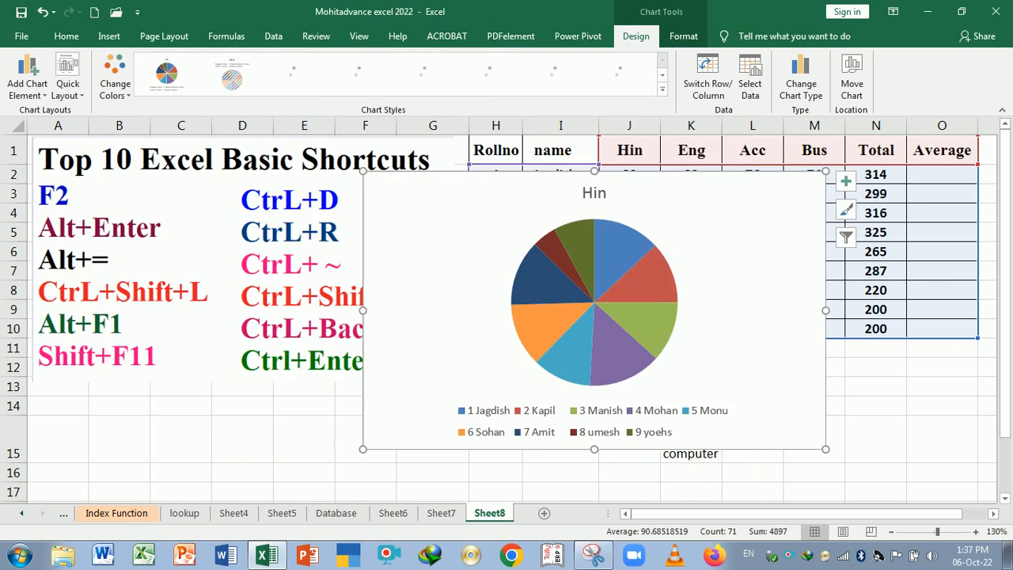
Move the pie chart over the marks table, then delete it from the sheet.
{"action": "left_click_drag", "start_coordinate": [659, 208], "coordinate": [777, 222]}
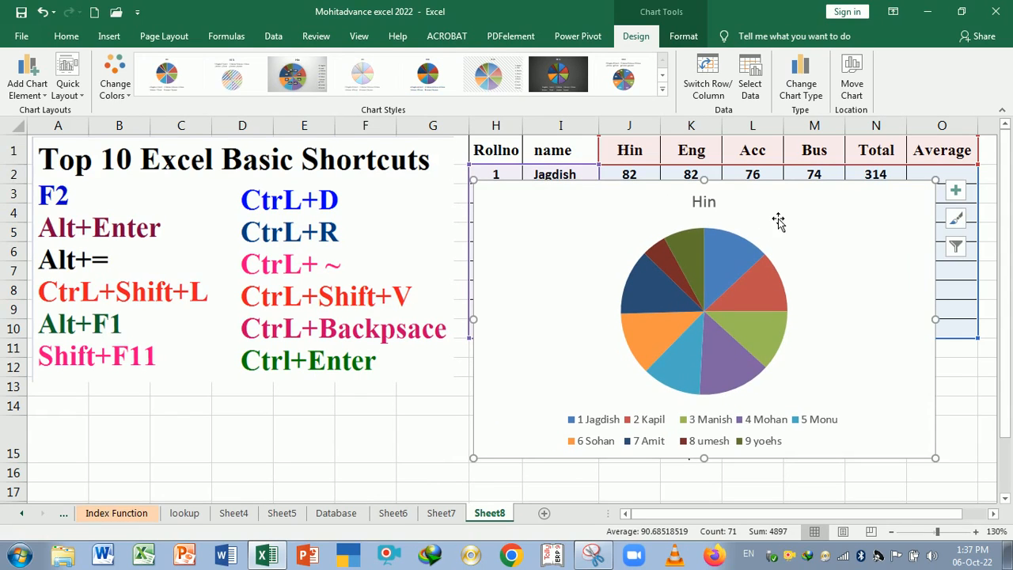
{"action": "key", "text": "Delete"}
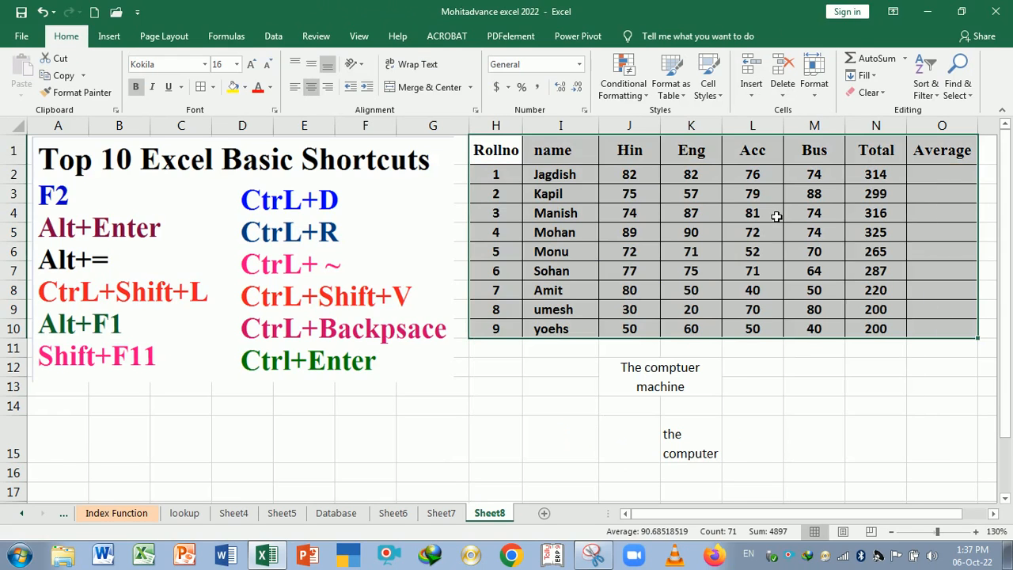
{"action": "left_click", "coordinate": [685, 290]}
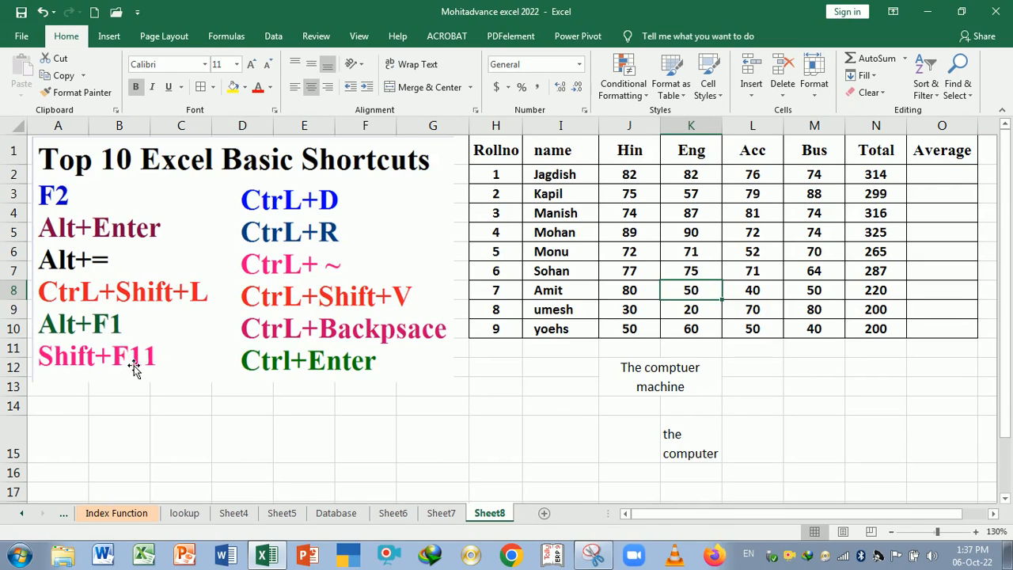
Insert a new blank worksheet after Sheet8 and return to Sheet8.
{"action": "left_click", "coordinate": [301, 423]}
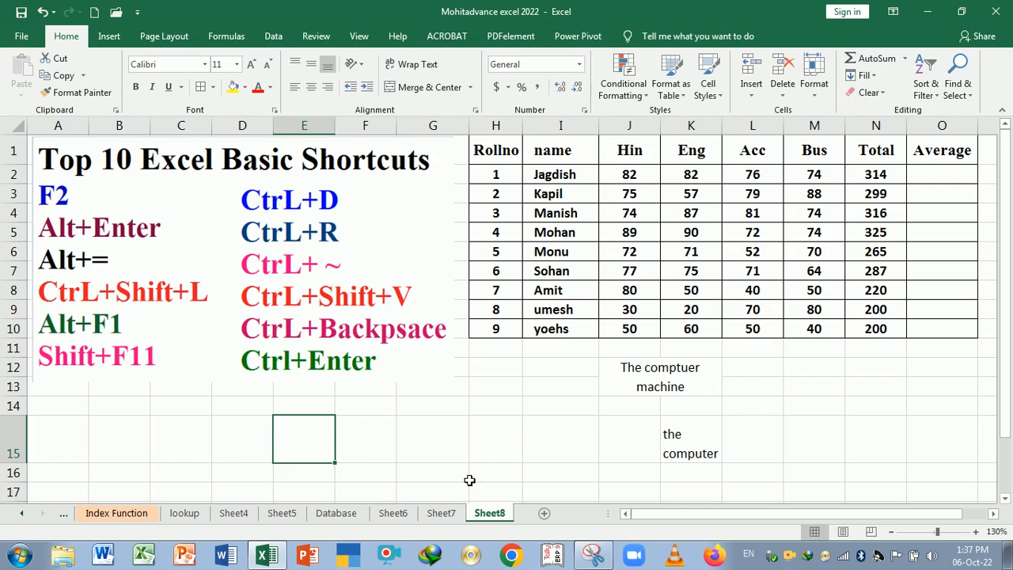
{"action": "left_click", "coordinate": [545, 514]}
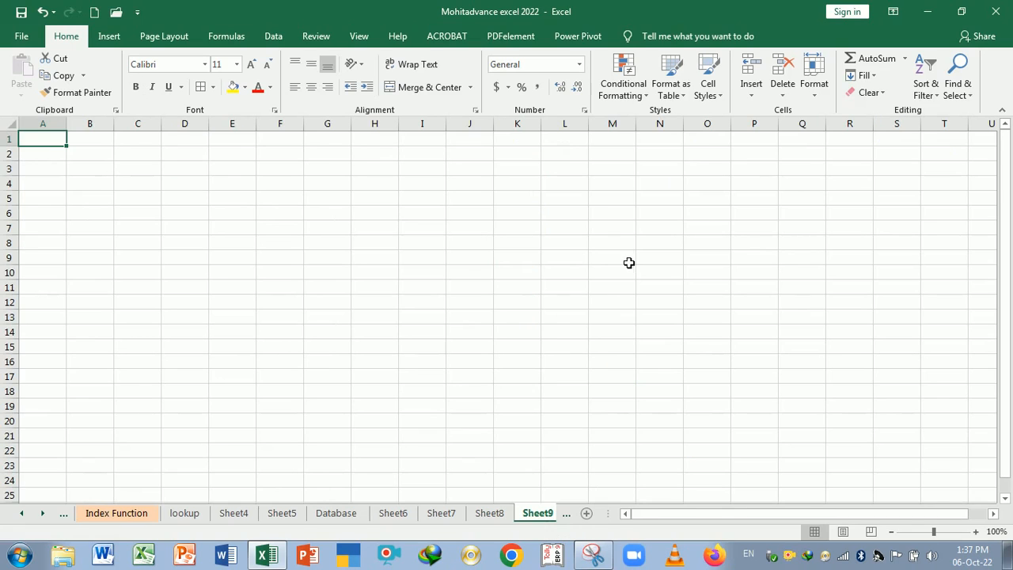
{"action": "left_click", "coordinate": [502, 511]}
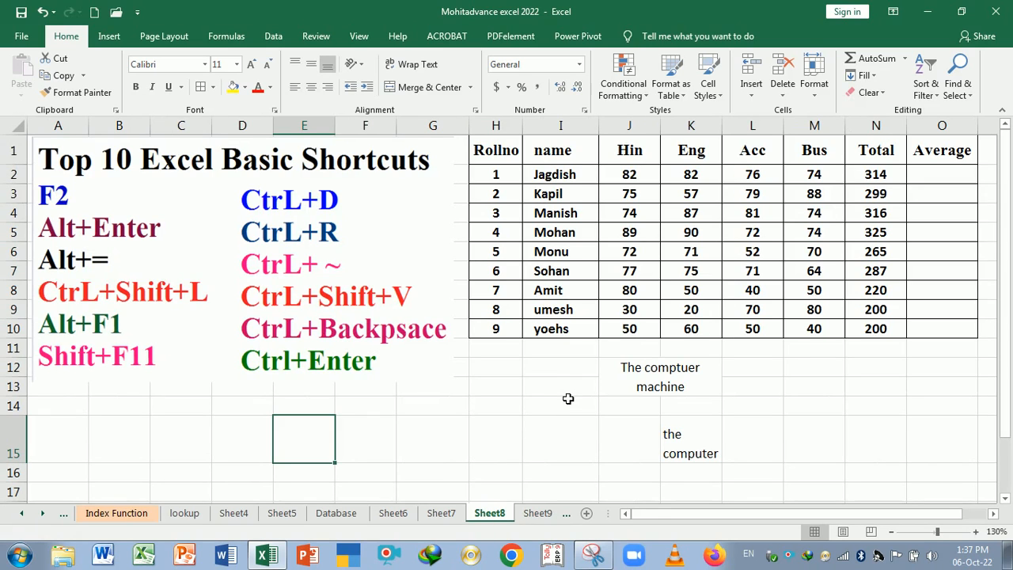
Insert another blank worksheet just before Sheet8 and return to Sheet8.
{"action": "key", "text": "shift+F11"}
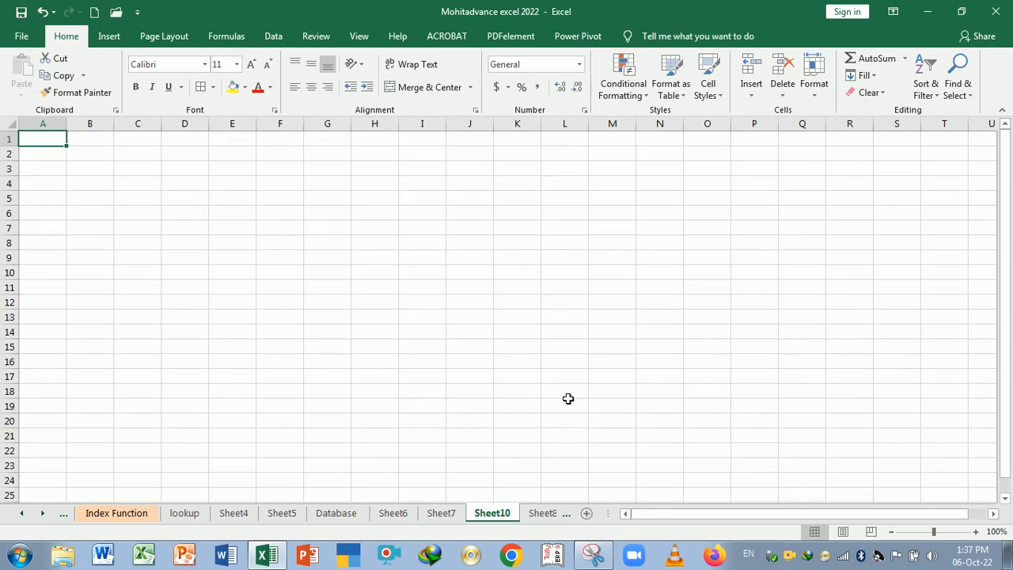
{"action": "left_click", "coordinate": [537, 512]}
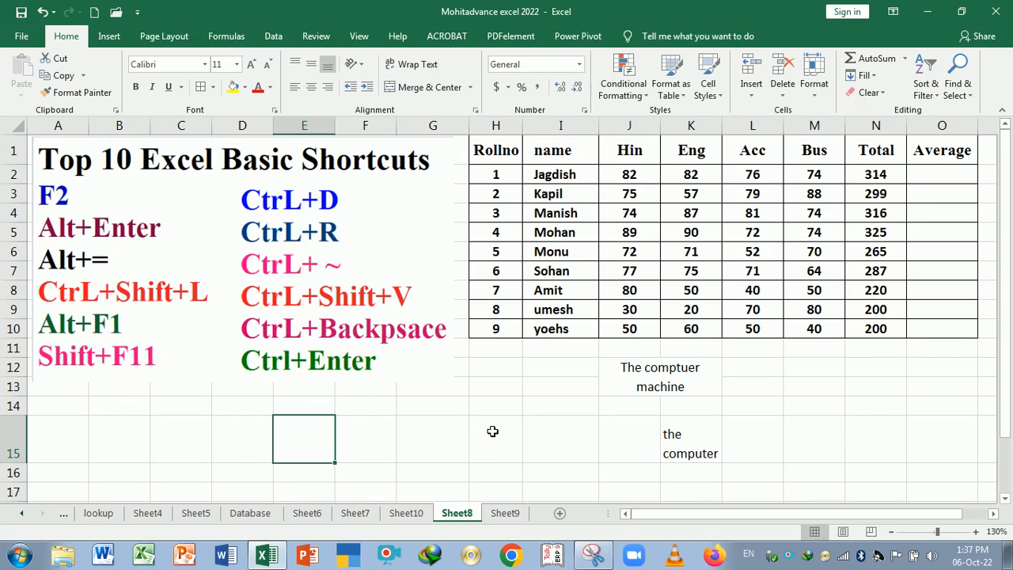
Clear all the totals in N2:N10 of the marks table.
{"action": "left_click", "coordinate": [281, 210]}
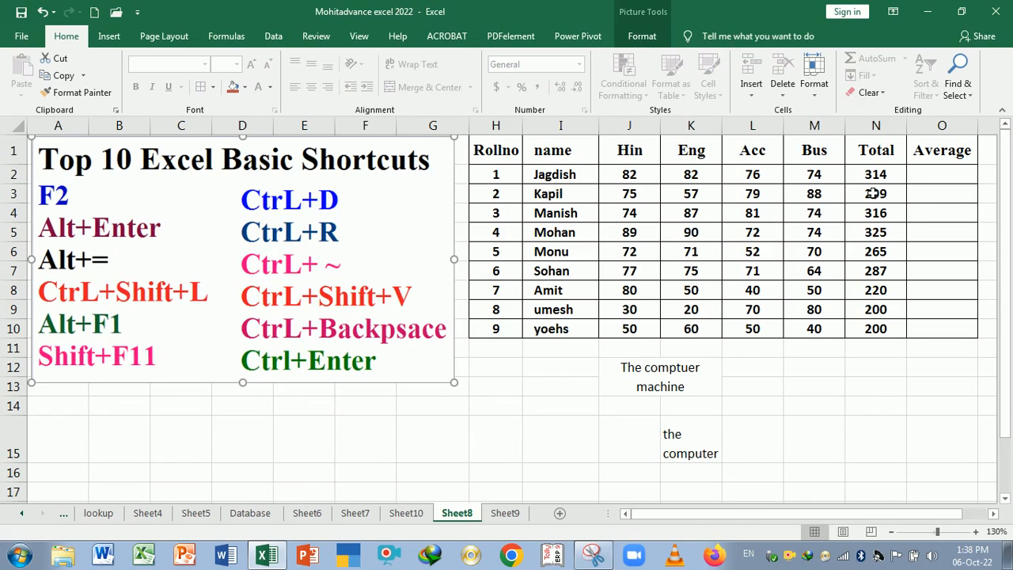
{"action": "left_click_drag", "start_coordinate": [873, 193], "coordinate": [873, 334]}
{"action": "key", "text": "Delete"}
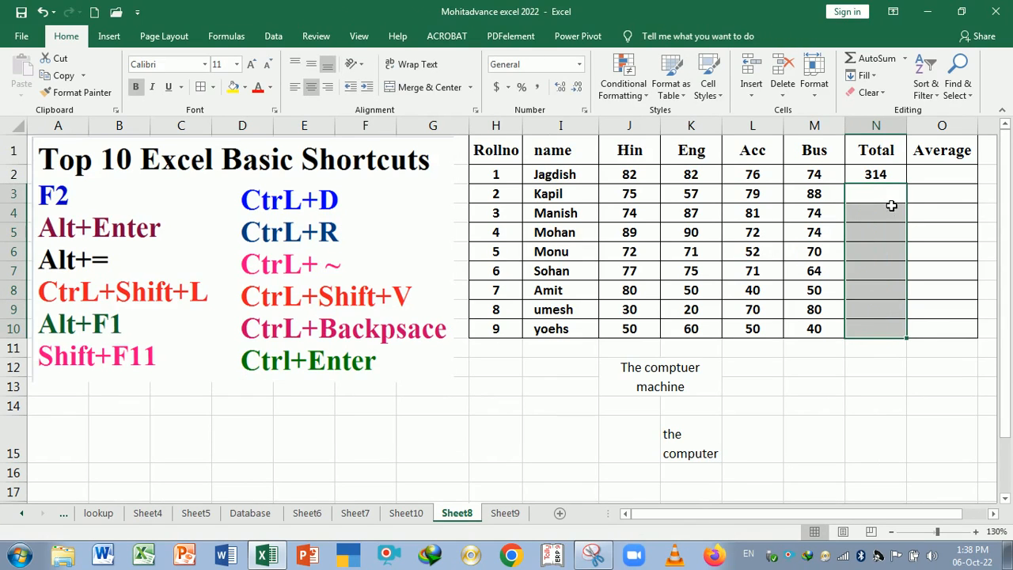
{"action": "left_click", "coordinate": [876, 174]}
{"action": "key", "text": "Delete"}
{"action": "left_click", "coordinate": [886, 214]}
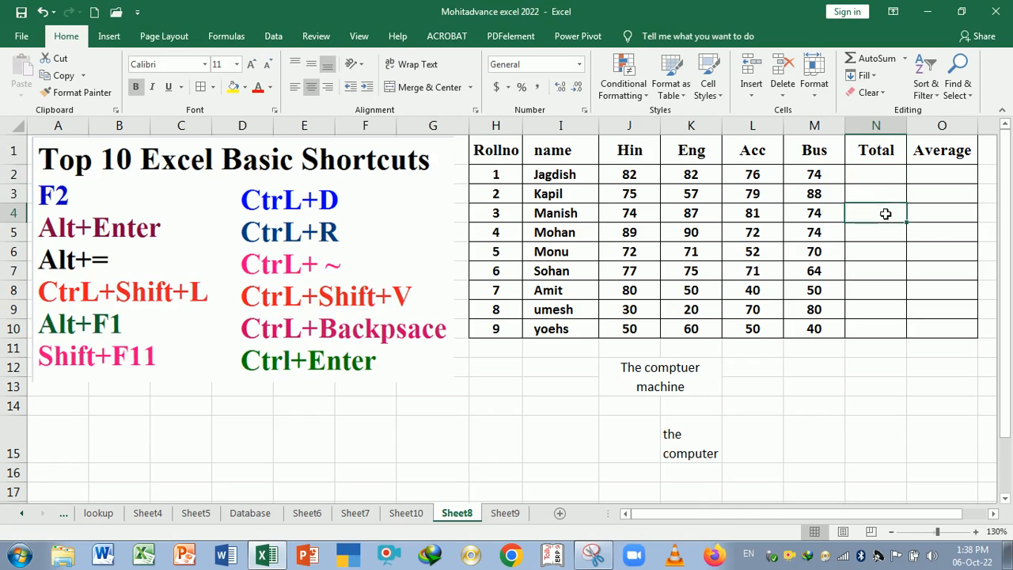
Enter a SUM formula over J2:M2 in the Total cell N2.
{"action": "left_click", "coordinate": [887, 181]}
{"action": "type", "text": "="}
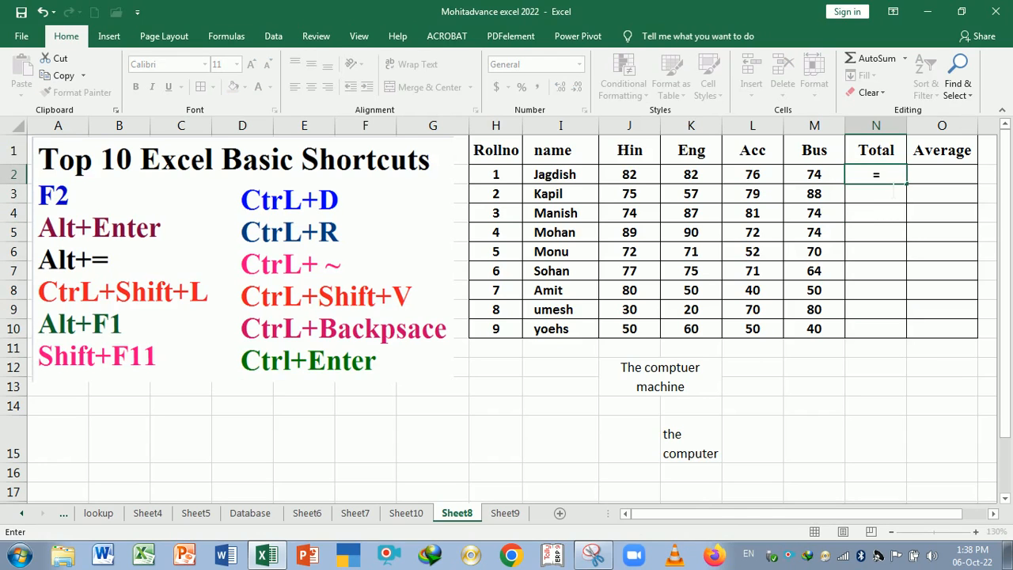
{"action": "type", "text": "sum"}
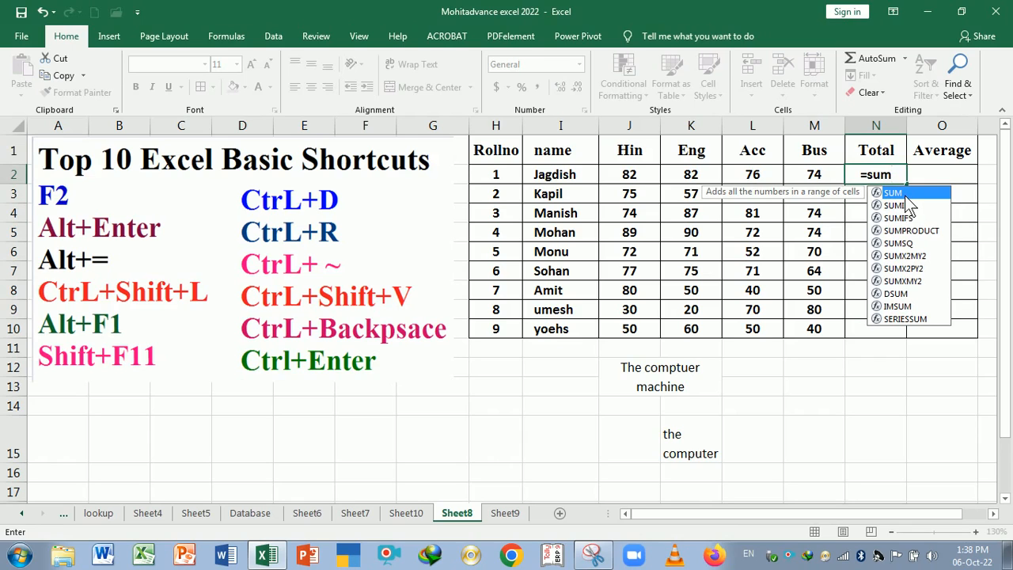
{"action": "key", "text": "Tab"}
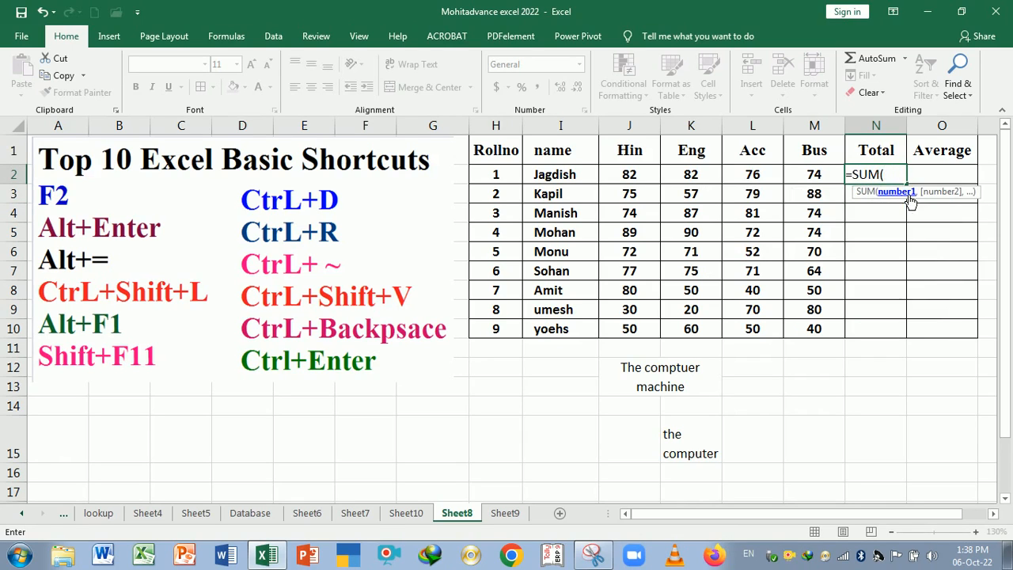
{"action": "left_click_drag", "start_coordinate": [633, 178], "coordinate": [801, 177]}
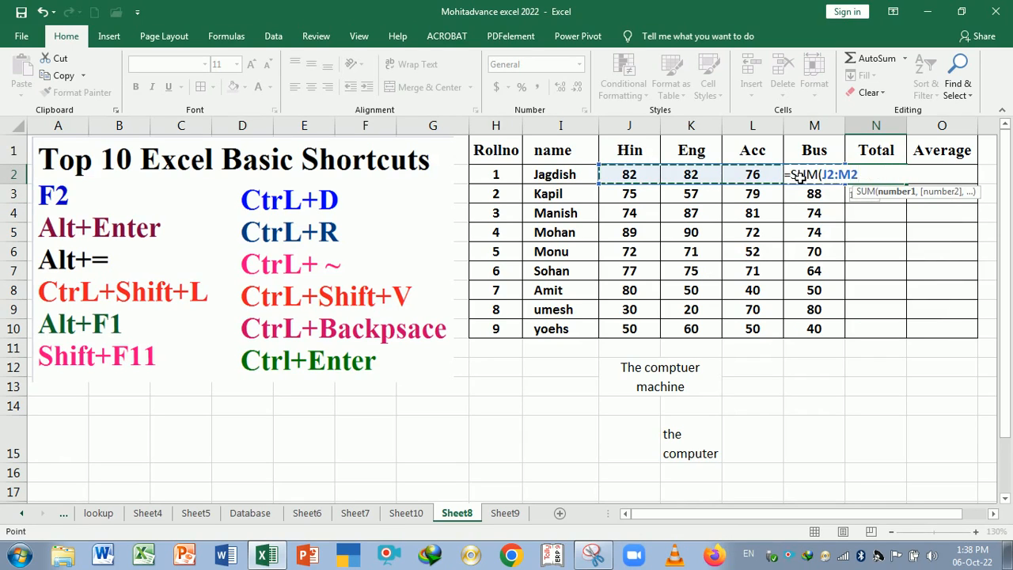
{"action": "key", "text": "Return"}
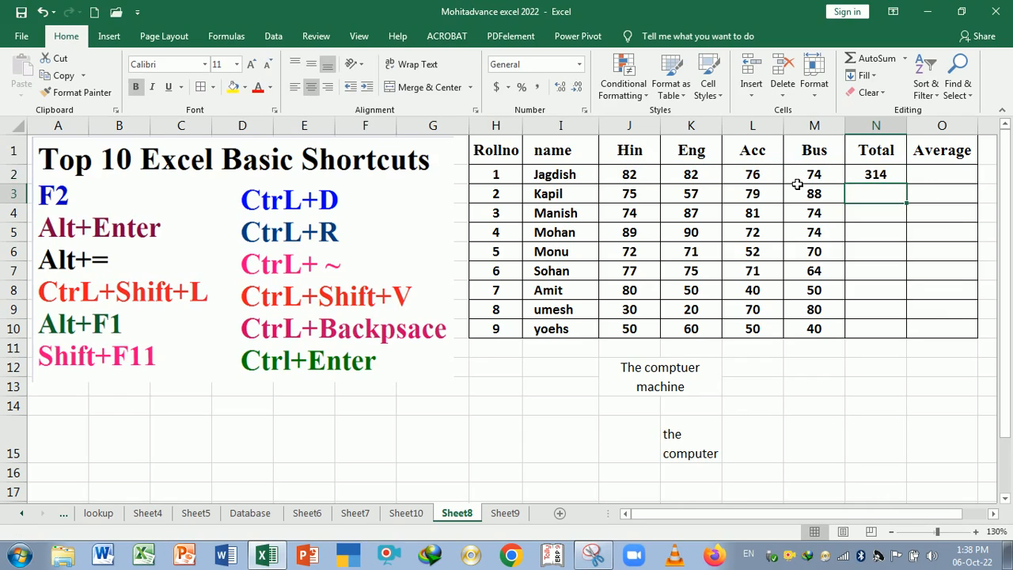
Fill the total formula from N2 down through N10.
{"action": "left_click", "coordinate": [882, 177]}
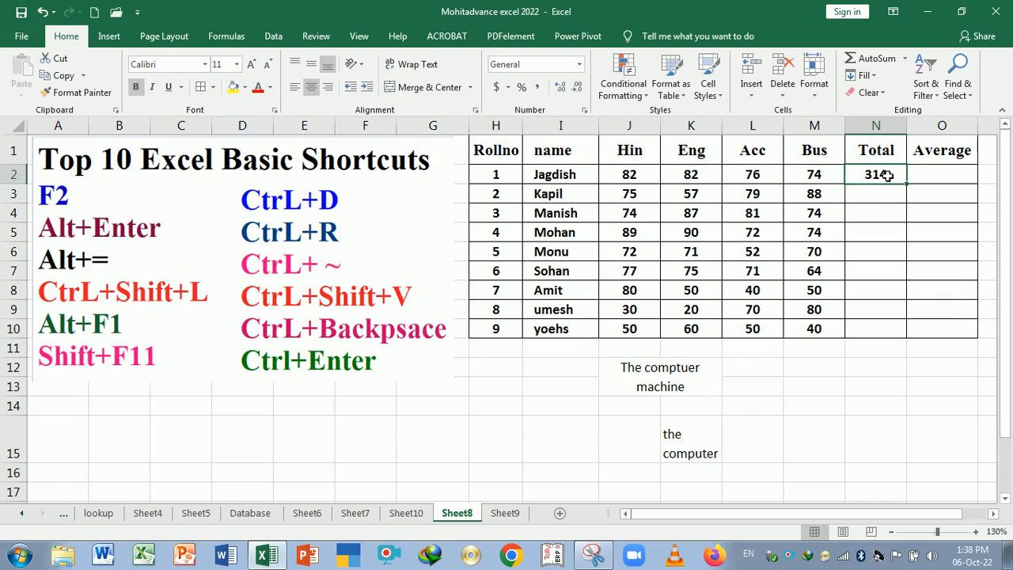
{"action": "left_click_drag", "start_coordinate": [887, 176], "coordinate": [885, 331]}
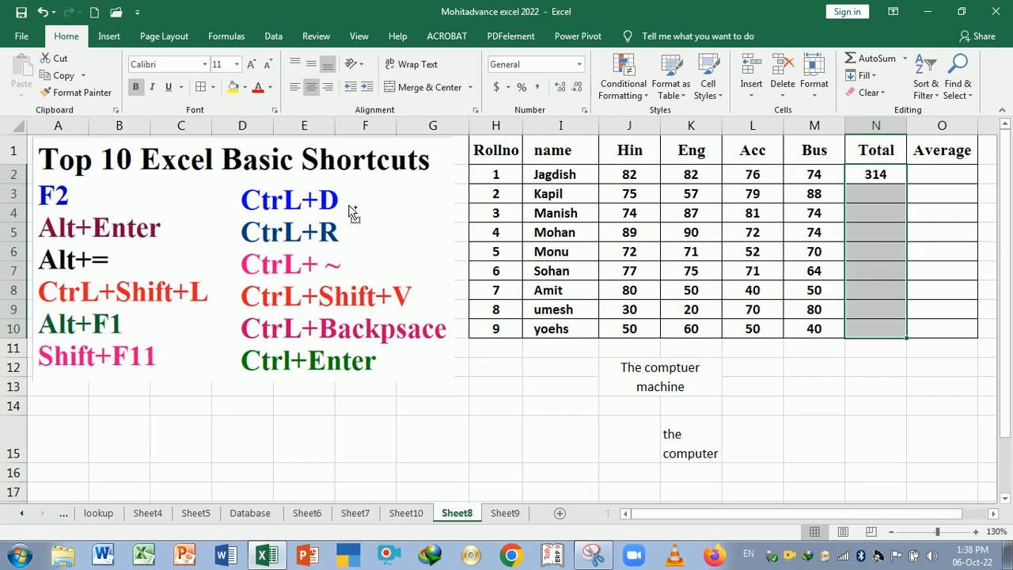
{"action": "key", "text": "ctrl+d"}
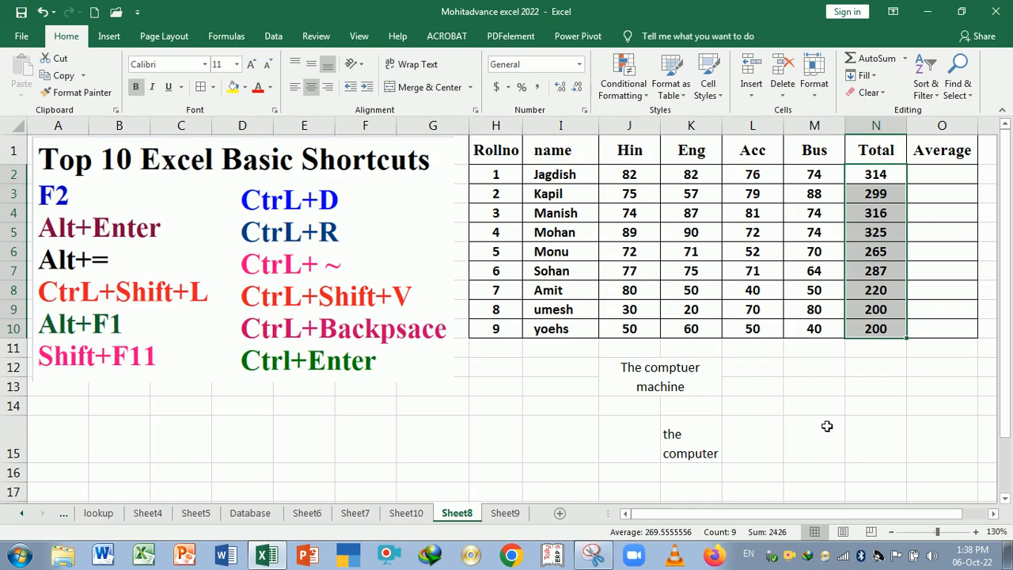
Enter "delhi" in L12 and "Noida" in L13 below the marks table.
{"action": "left_click", "coordinate": [760, 374]}
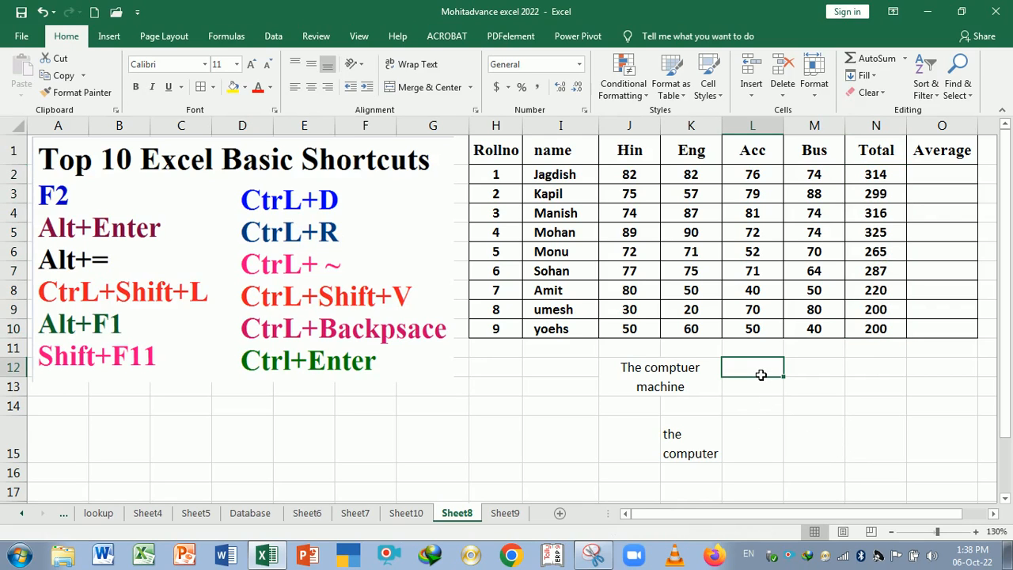
{"action": "type", "text": "delhi"}
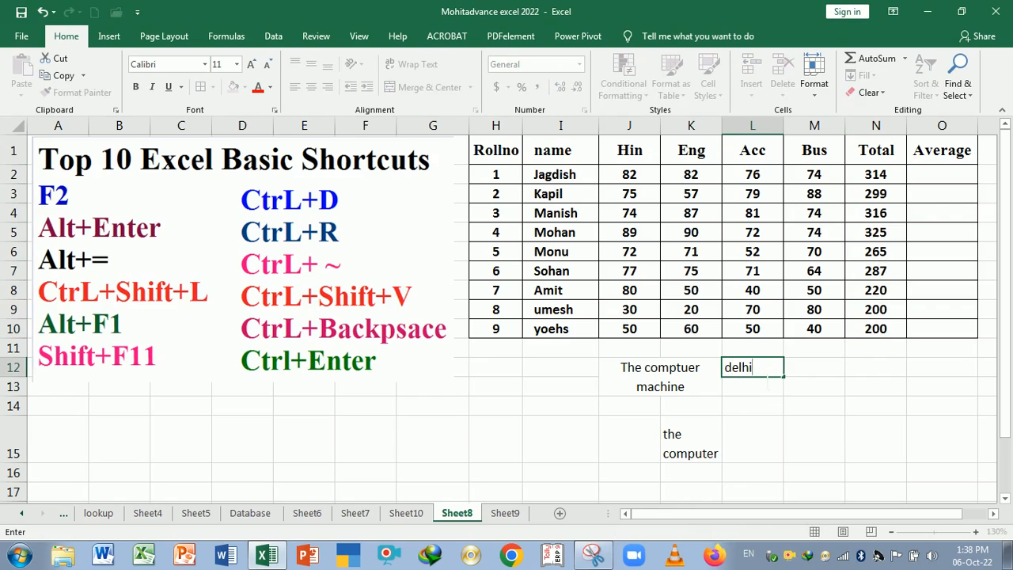
{"action": "key", "text": "Return"}
{"action": "type", "text": "Noida"}
{"action": "key", "text": "Return"}
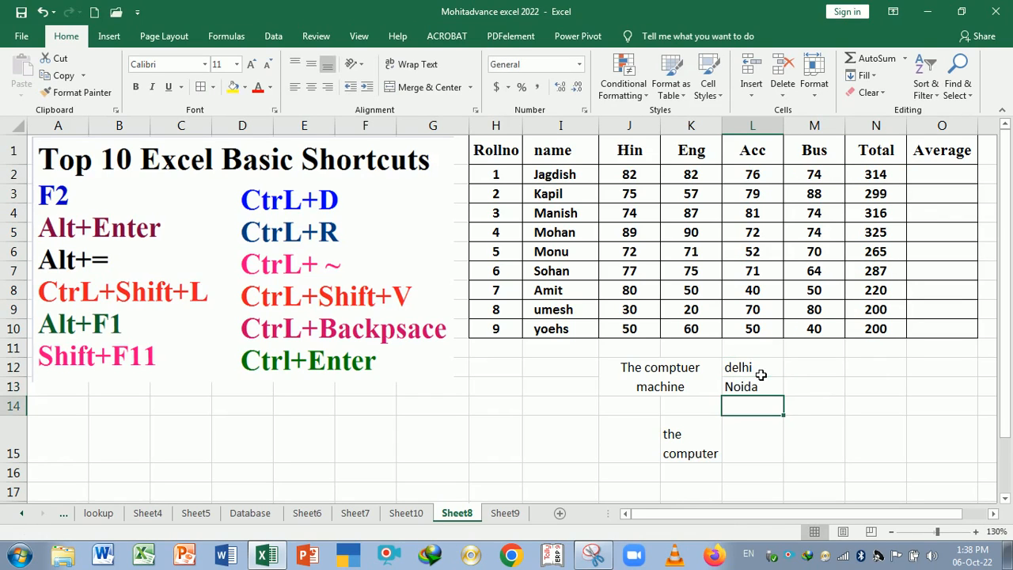
Fill the two city names in L12:L13 rightward through column O.
{"action": "left_click_drag", "start_coordinate": [760, 375], "coordinate": [915, 398]}
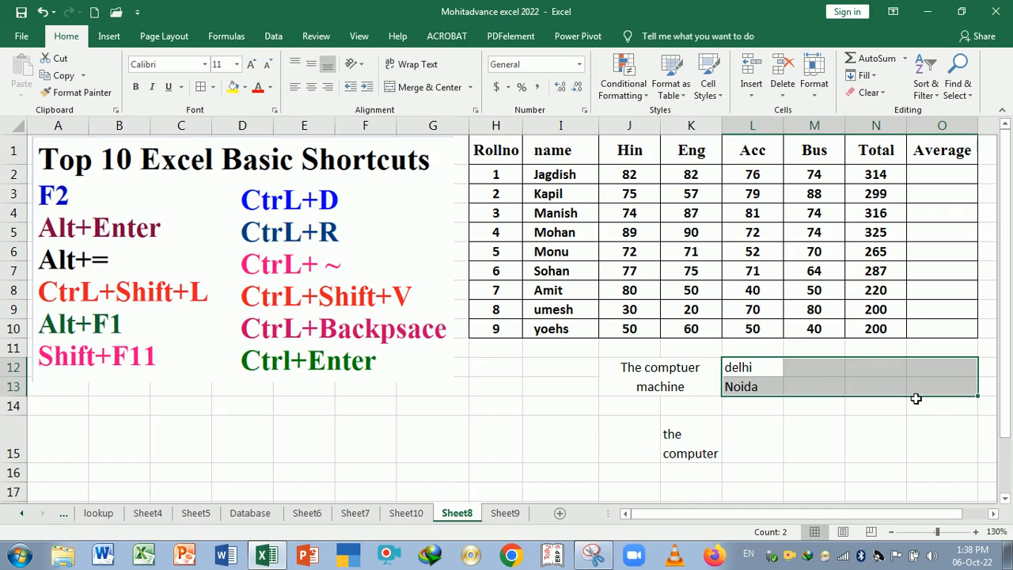
{"action": "key", "text": "ctrl+r"}
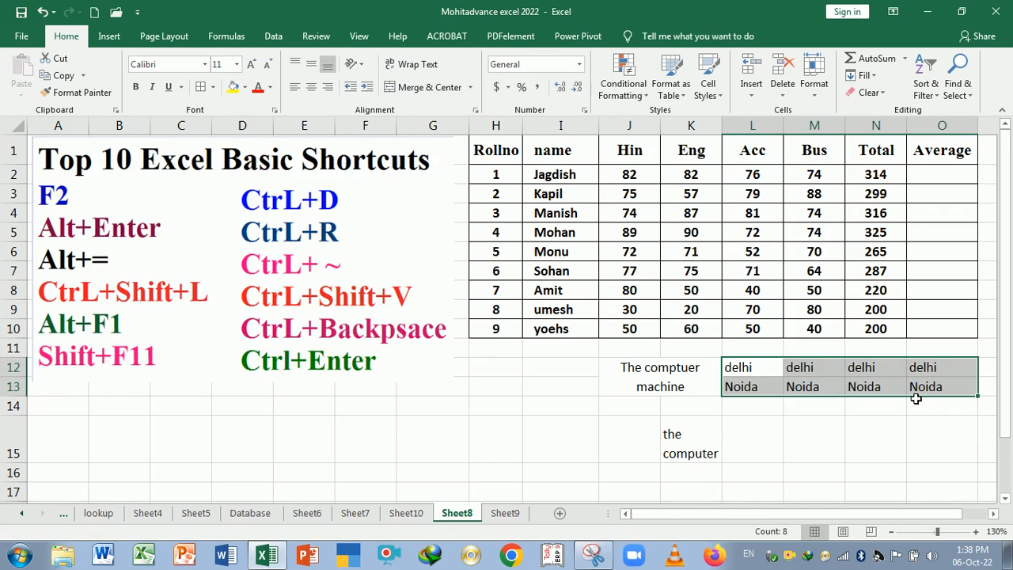
{"action": "left_click", "coordinate": [796, 439]}
Clear the filled city names in M12:O13 and the "Noida" entry in L13.
{"action": "left_click_drag", "start_coordinate": [756, 368], "coordinate": [929, 386]}
{"action": "left_click_drag", "start_coordinate": [759, 369], "coordinate": [939, 388]}
{"action": "left_click_drag", "start_coordinate": [773, 369], "coordinate": [914, 386]}
{"action": "left_click_drag", "start_coordinate": [808, 371], "coordinate": [929, 389]}
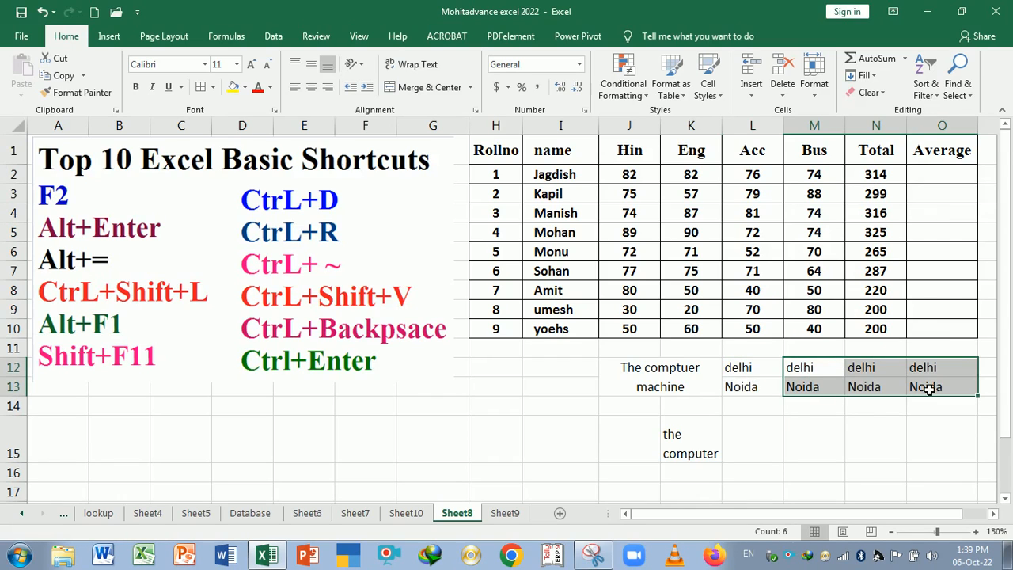
{"action": "key", "text": "Delete"}
{"action": "left_click", "coordinate": [757, 388]}
{"action": "key", "text": "Delete"}
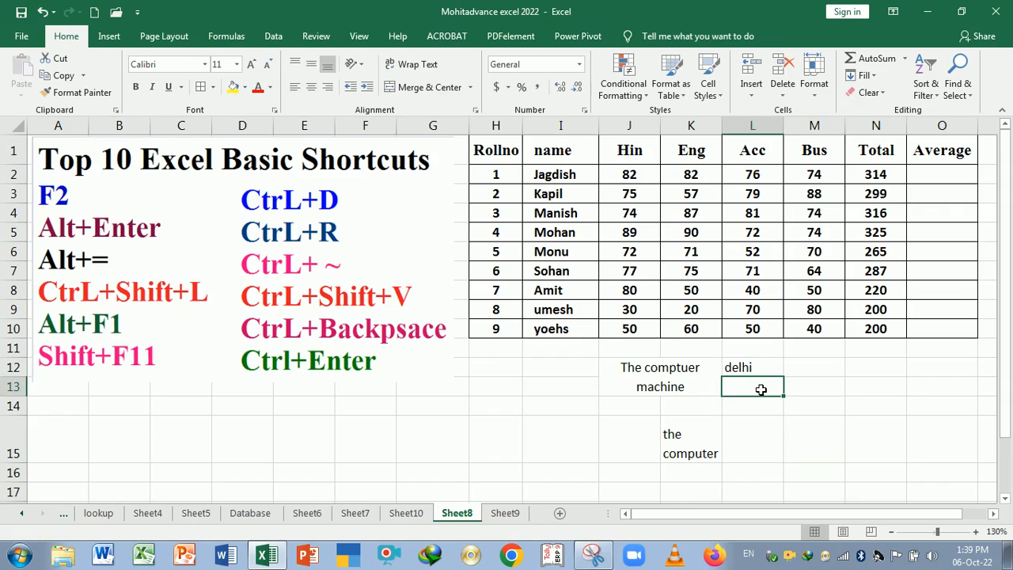
Fill "delhi" from L12 down through L16.
{"action": "left_click_drag", "start_coordinate": [762, 368], "coordinate": [769, 477]}
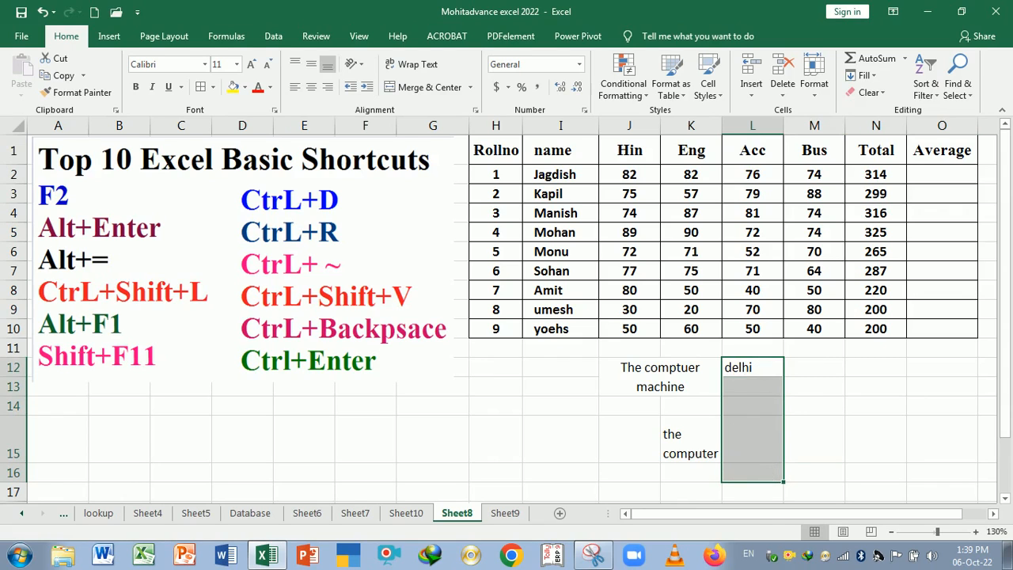
{"action": "key", "text": "ctrl+d"}
{"action": "left_click_drag", "start_coordinate": [766, 368], "coordinate": [769, 470]}
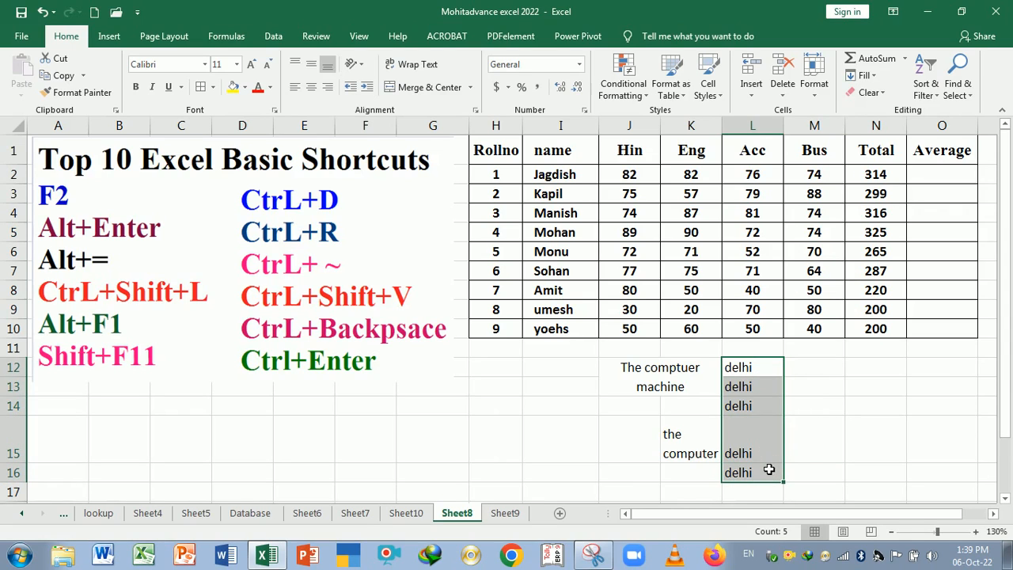
{"action": "key", "text": "ctrl+q"}
{"action": "left_click", "coordinate": [534, 455]}
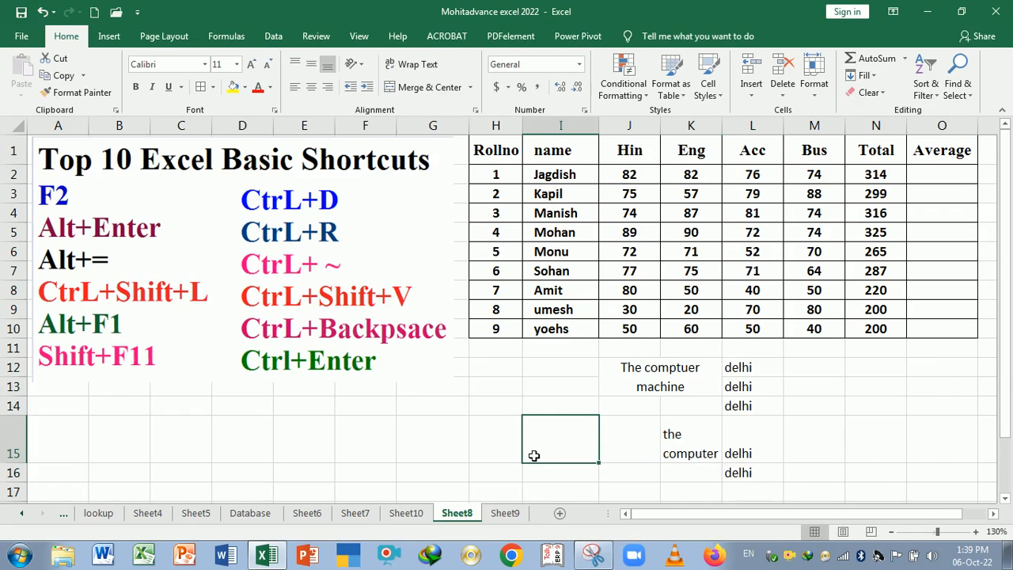
Display formulas instead of values on the sheet to examine the Total column, and switch back to showing values.
{"action": "left_click", "coordinate": [719, 381]}
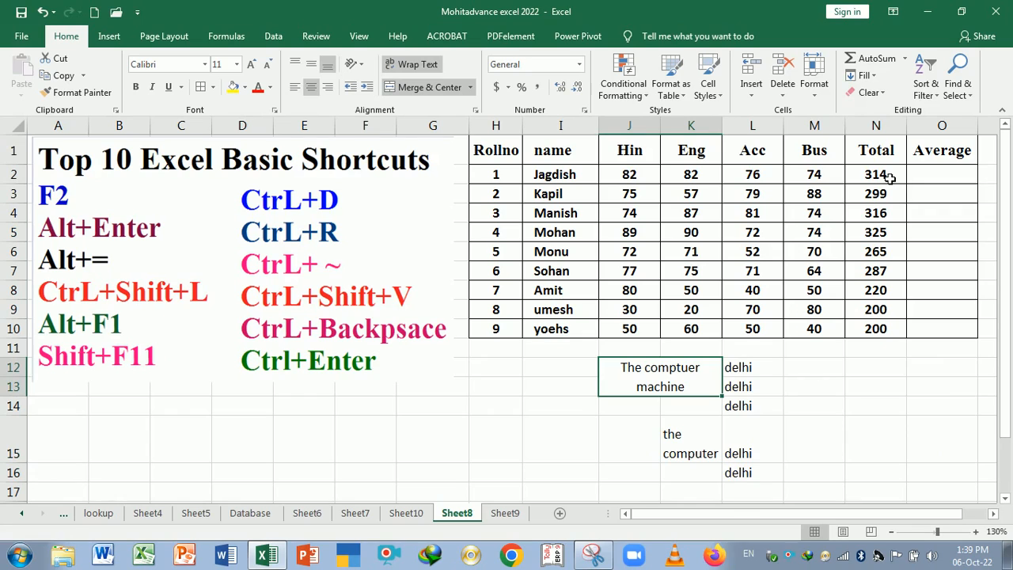
{"action": "left_click", "coordinate": [885, 366]}
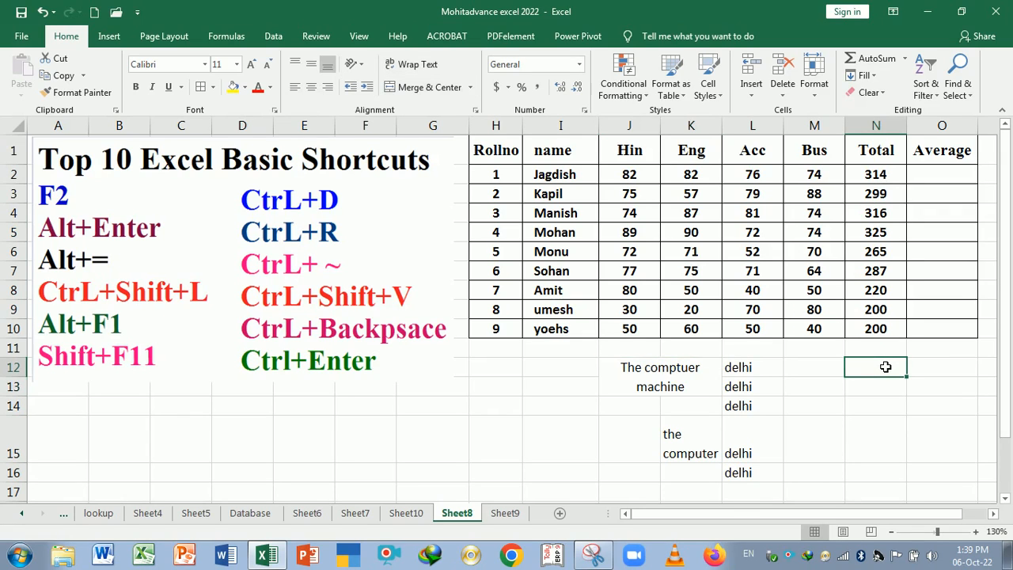
{"action": "key", "text": "ctrl+z"}
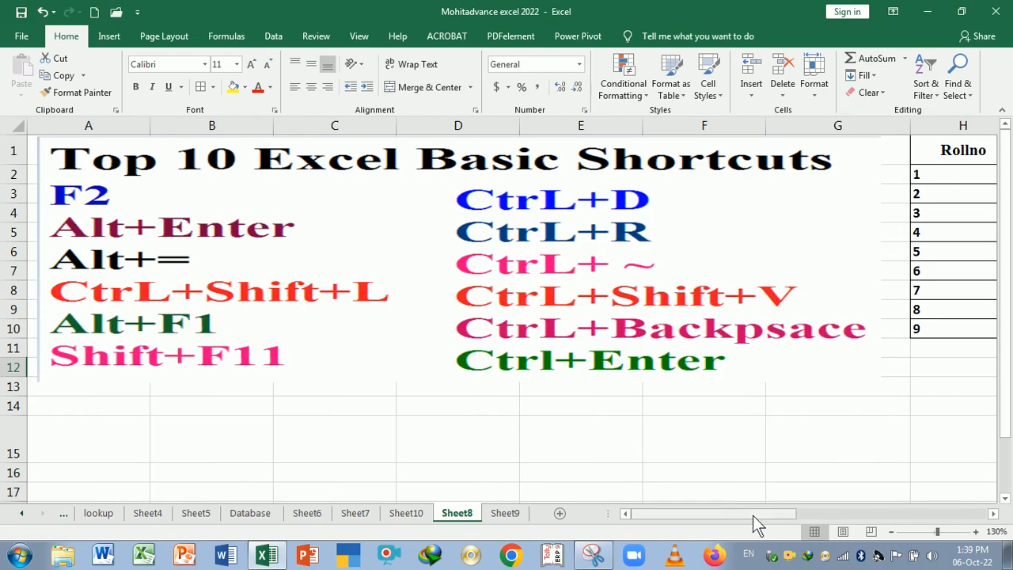
{"action": "left_click_drag", "start_coordinate": [752, 515], "coordinate": [929, 507]}
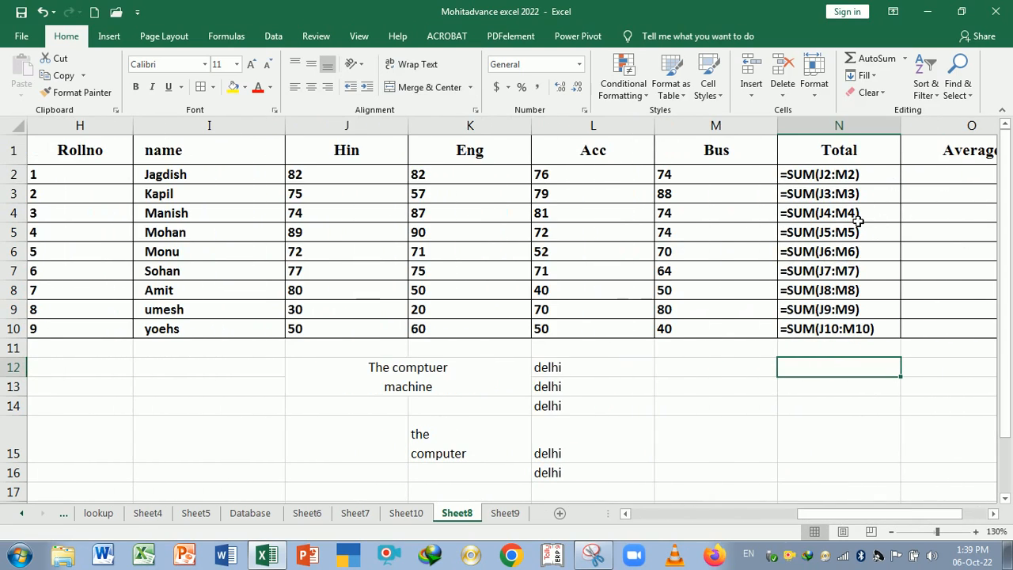
{"action": "left_click", "coordinate": [1006, 301]}
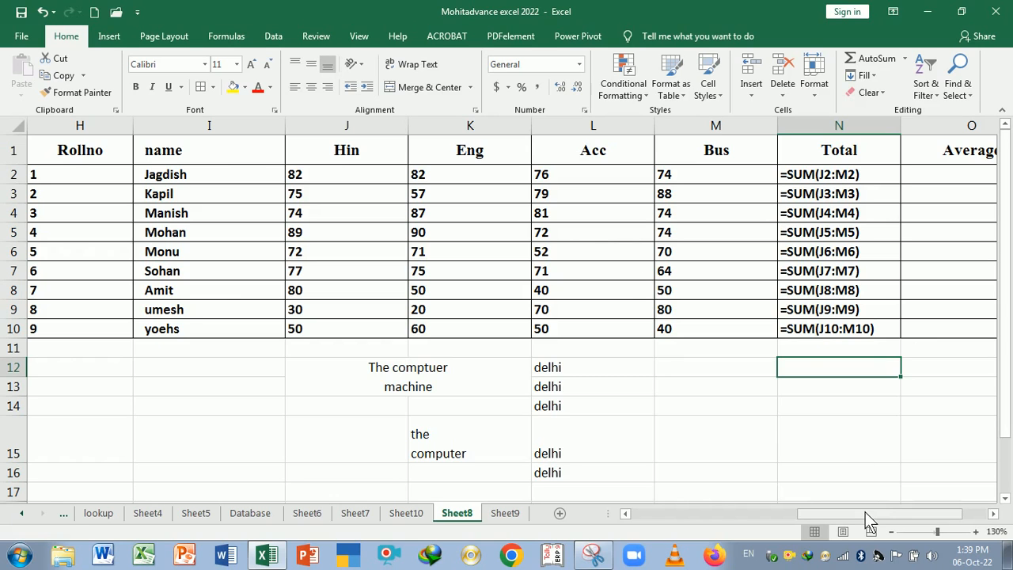
{"action": "left_click_drag", "start_coordinate": [864, 512], "coordinate": [674, 516]}
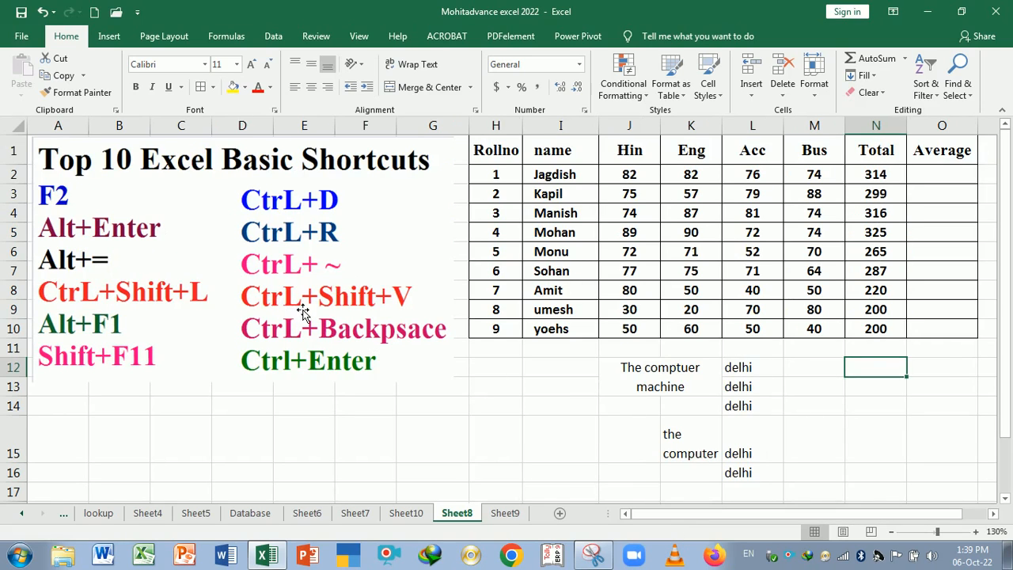
Examine the formula in Total cell N2 in edit mode and leave the cell without editing it.
{"action": "left_click", "coordinate": [402, 306]}
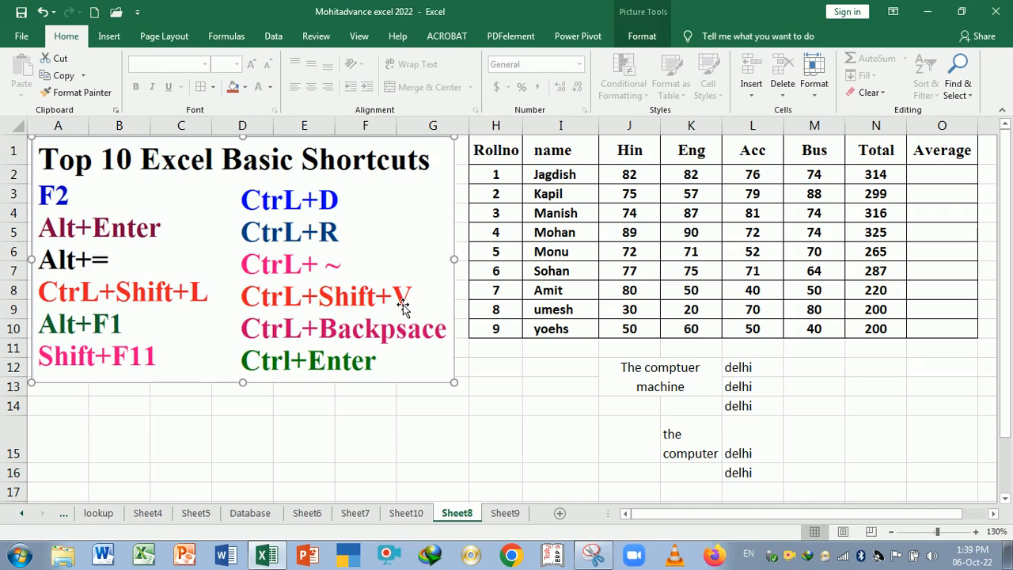
{"action": "left_click", "coordinate": [500, 377]}
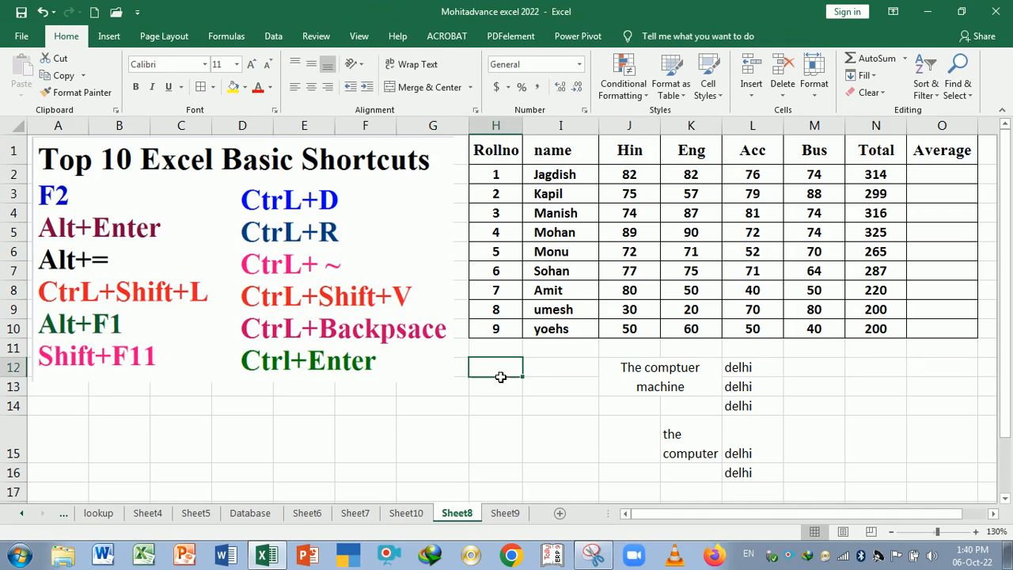
{"action": "left_click", "coordinate": [882, 179]}
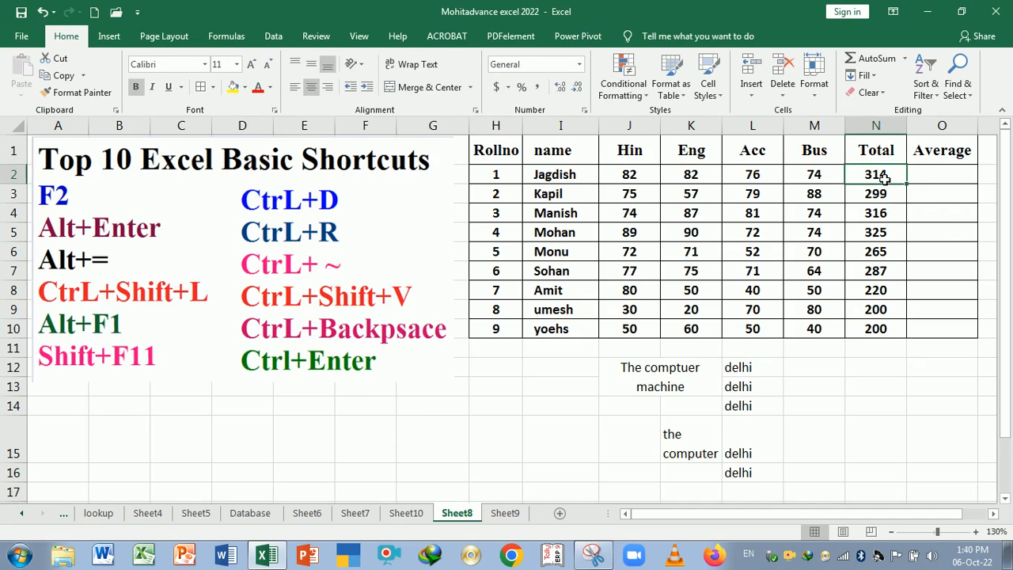
{"action": "key", "text": "F2"}
{"action": "key", "text": "Escape"}
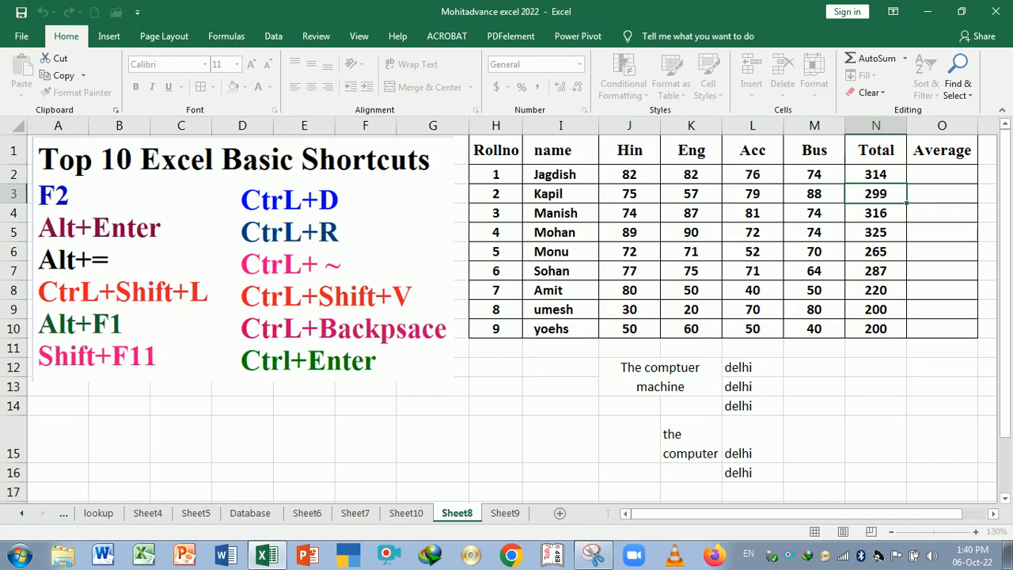
{"action": "key", "text": "F2"}
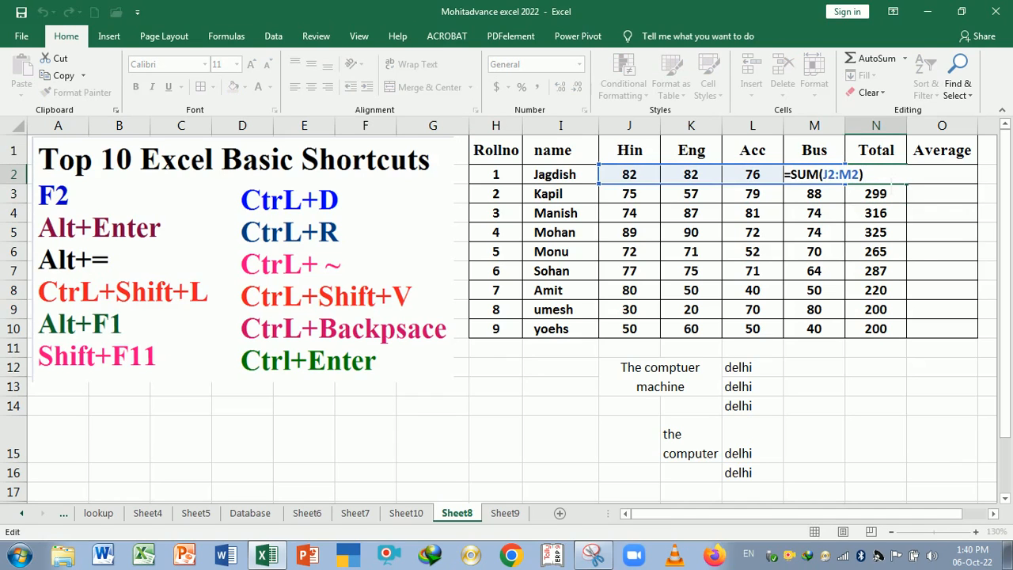
{"action": "key", "text": "Escape"}
Copy the Total column cells N1:N10 and paste them normally, formulas included, starting at N13.
{"action": "left_click_drag", "start_coordinate": [884, 171], "coordinate": [880, 329]}
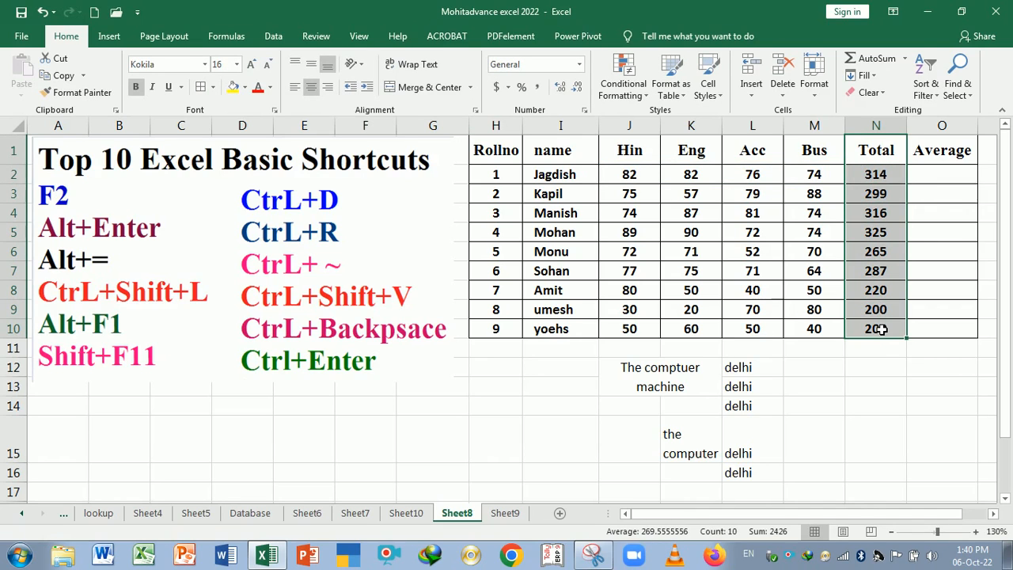
{"action": "key", "text": "ctrl+c"}
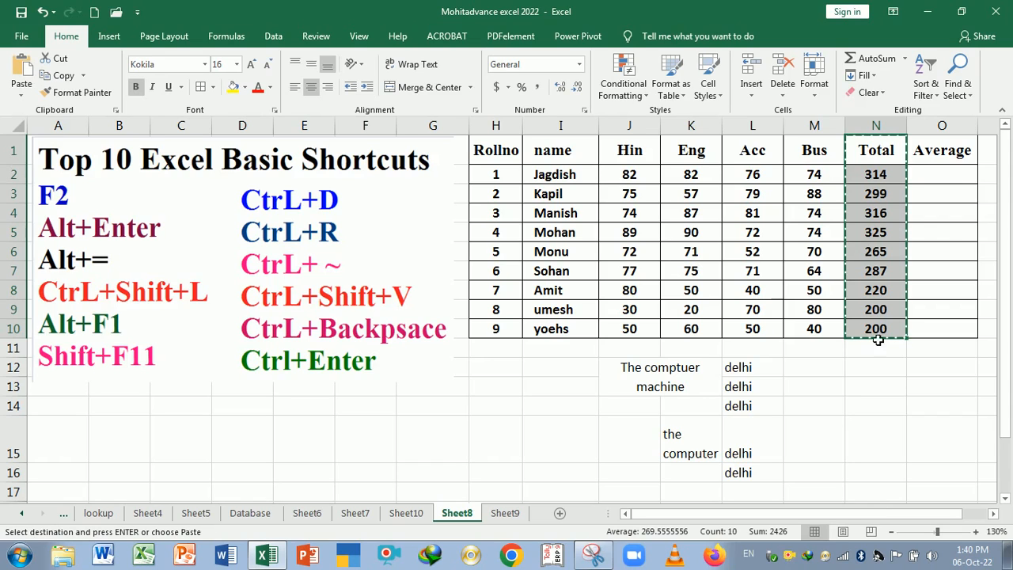
{"action": "left_click", "coordinate": [882, 385]}
{"action": "key", "text": "ctrl+v"}
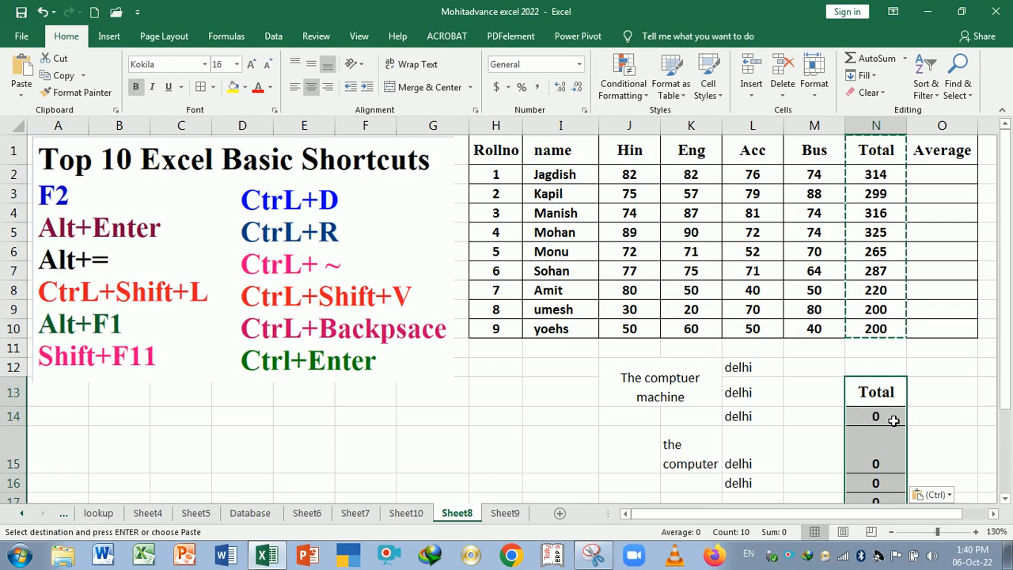
Examine the formula in pasted cell N14 in edit mode and leave the cell without editing it.
{"action": "left_click", "coordinate": [892, 416]}
{"action": "key", "text": "F2"}
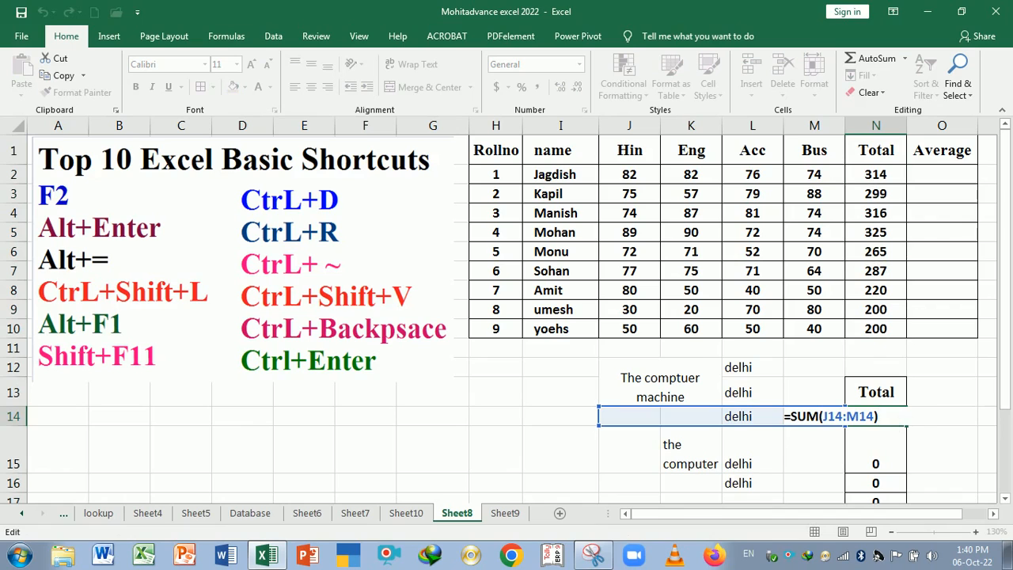
{"action": "key", "text": "Escape"}
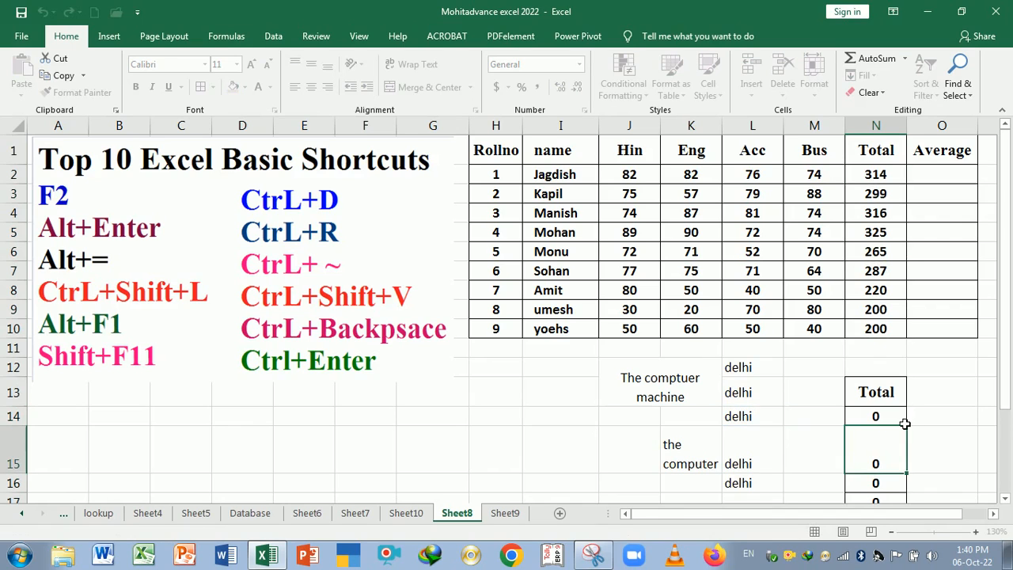
Clear the contents of the pasted Total cells N13:N22.
{"action": "left_click", "coordinate": [892, 392]}
{"action": "key", "text": "ctrl+shift+Down"}
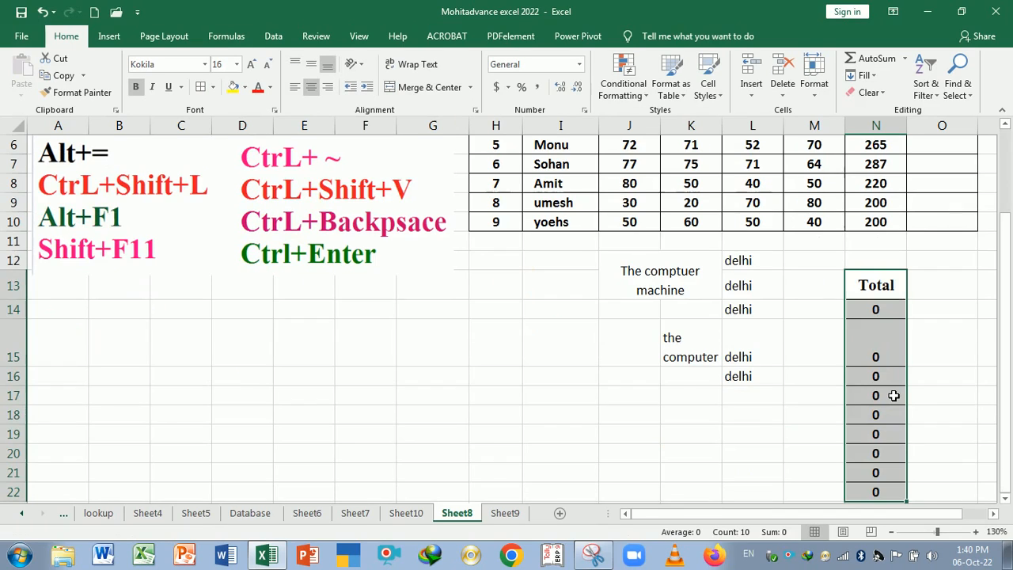
{"action": "key", "text": "Delete"}
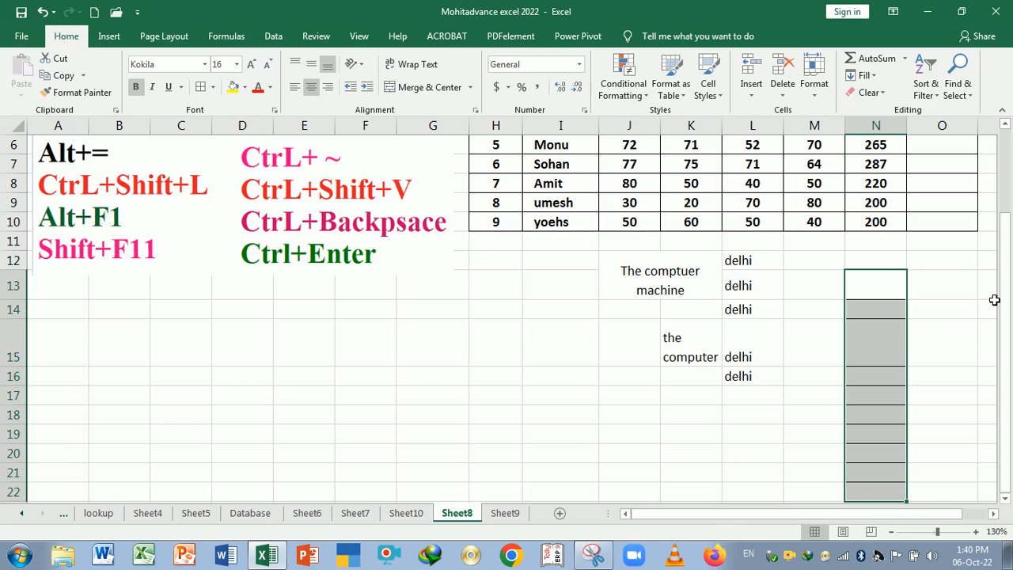
Copy the original Total column cells N1:N10 and bring the empty columns beyond Average into view.
{"action": "left_click_drag", "start_coordinate": [1009, 300], "coordinate": [1008, 290]}
{"action": "left_click_drag", "start_coordinate": [894, 171], "coordinate": [889, 326]}
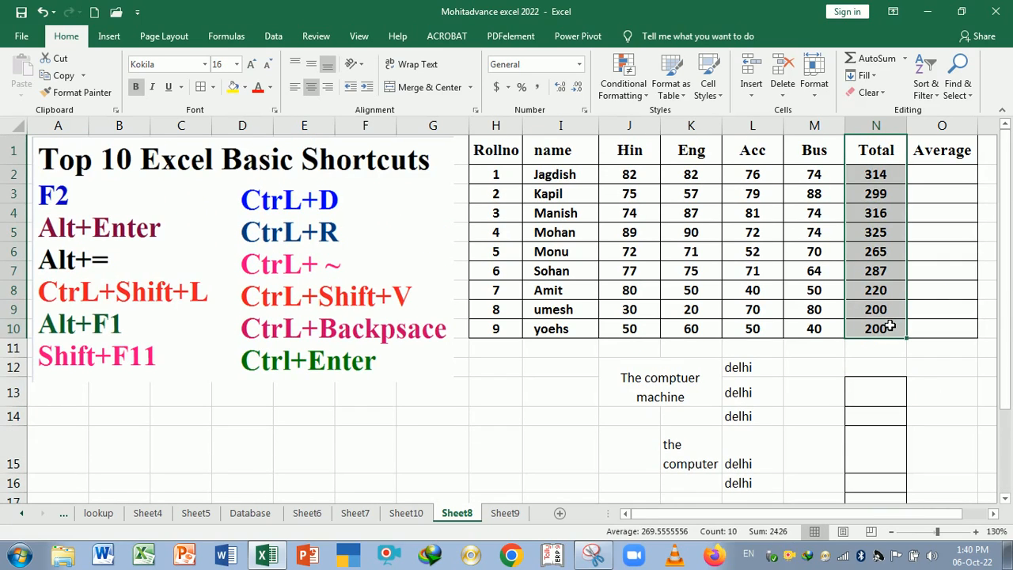
{"action": "key", "text": "ctrl+c"}
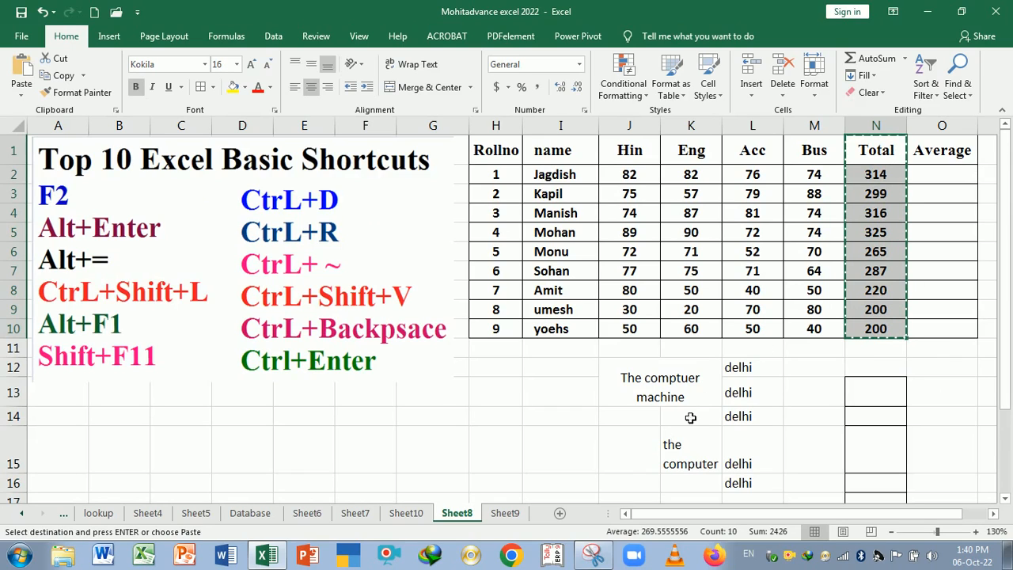
{"action": "left_click", "coordinate": [992, 512]}
{"action": "left_click", "coordinate": [995, 514]}
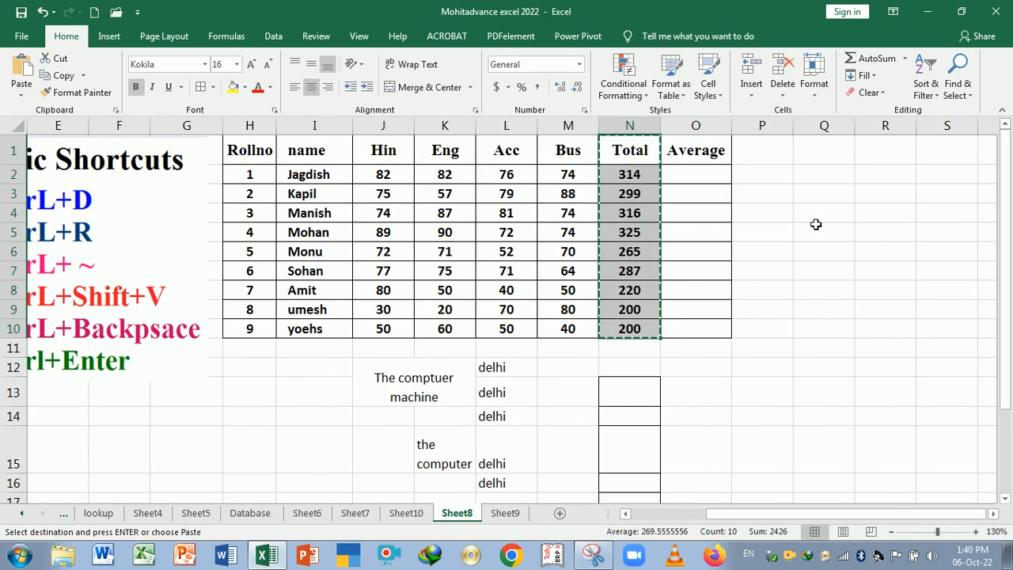
{"action": "left_click", "coordinate": [774, 158]}
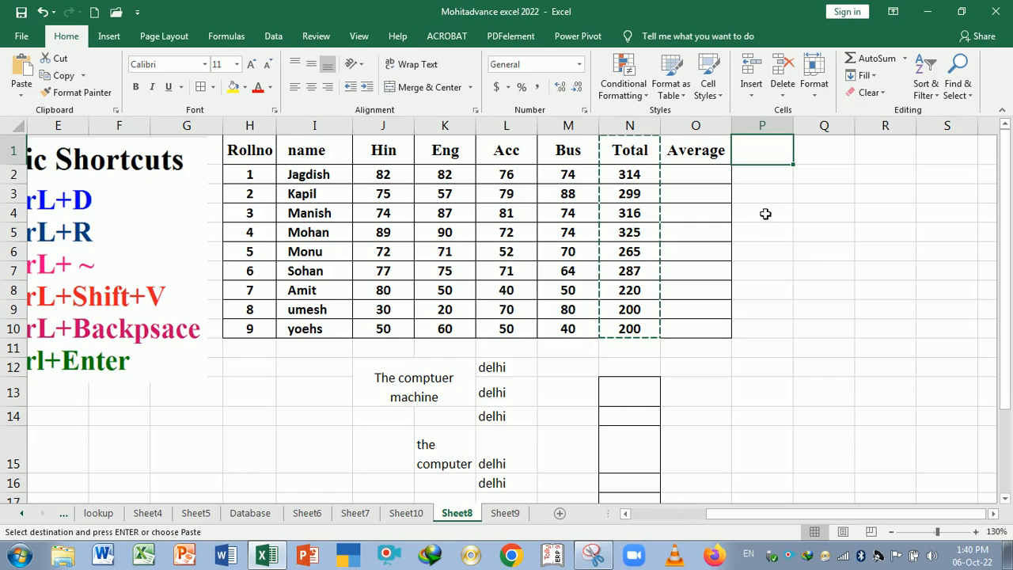
{"action": "right_click", "coordinate": [779, 161]}
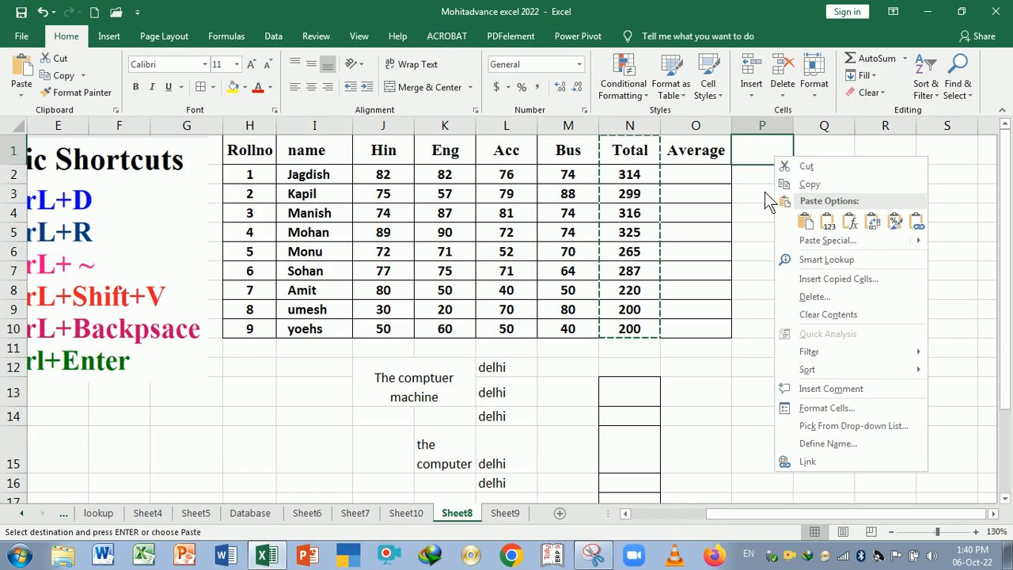
{"action": "key", "text": "Escape"}
{"action": "right_click", "coordinate": [762, 160]}
{"action": "key", "text": "Escape"}
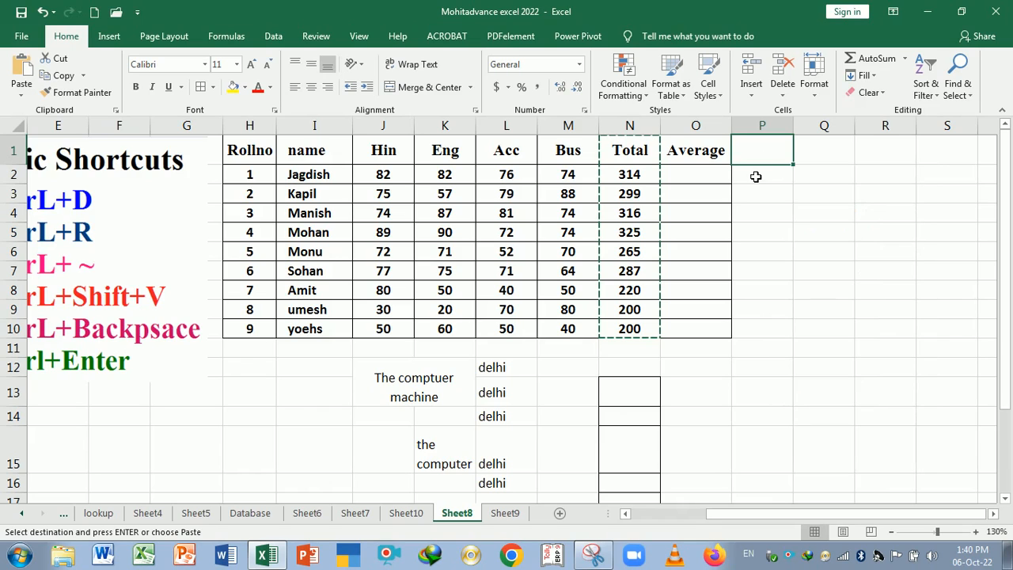
{"action": "left_click", "coordinate": [766, 194]}
{"action": "left_click_drag", "start_coordinate": [649, 152], "coordinate": [641, 331]}
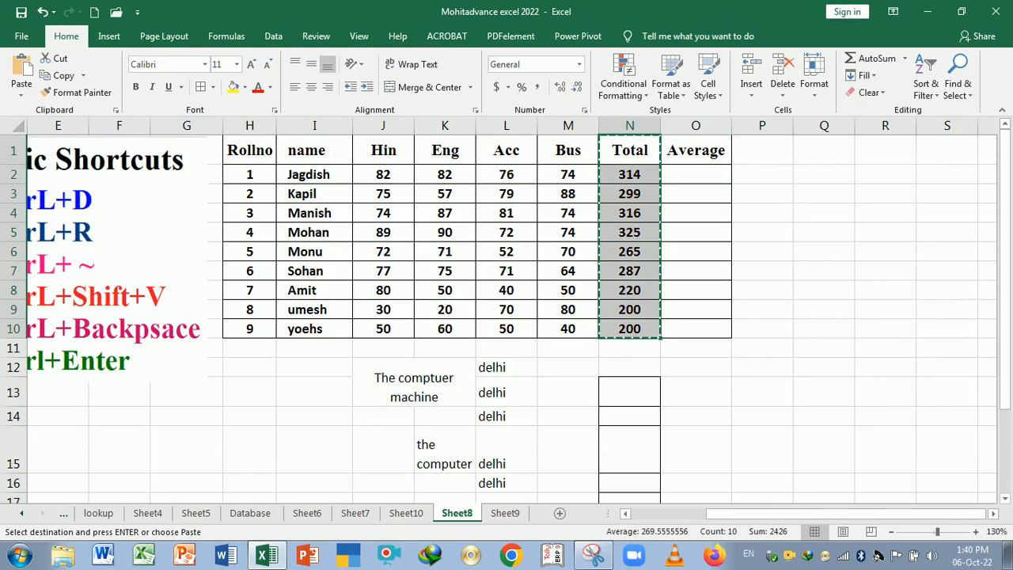
Paste the copied Total column starting at Q1 with Paste Special, keeping only the values.
{"action": "left_click", "coordinate": [803, 156]}
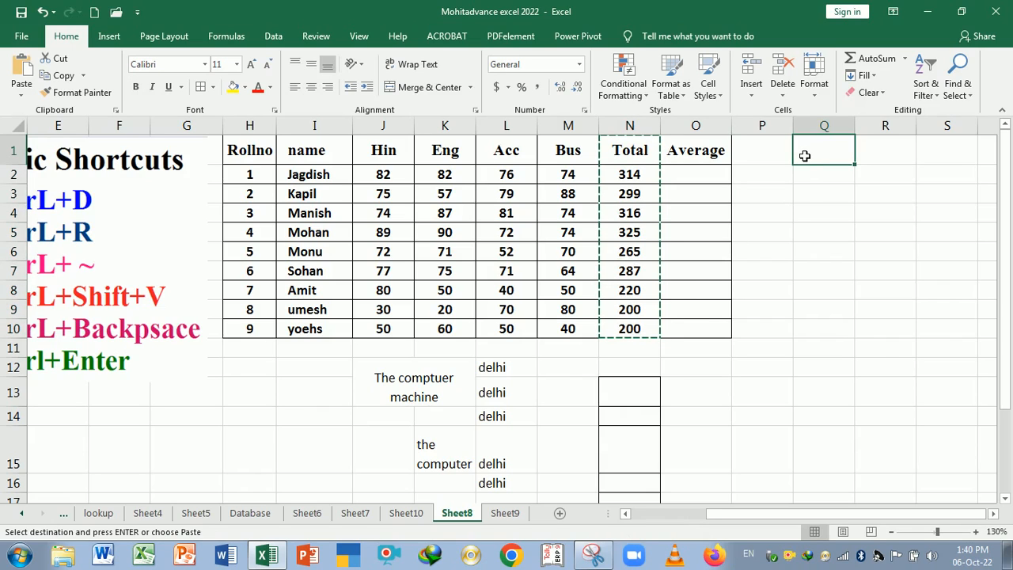
{"action": "key", "text": "ctrl+alt+v"}
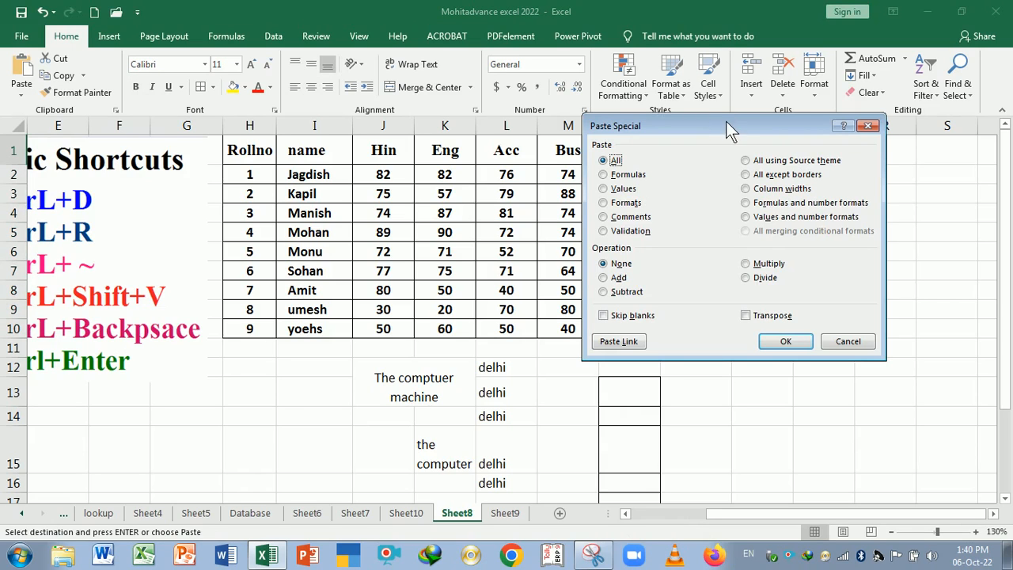
{"action": "left_click_drag", "start_coordinate": [725, 123], "coordinate": [515, 152]}
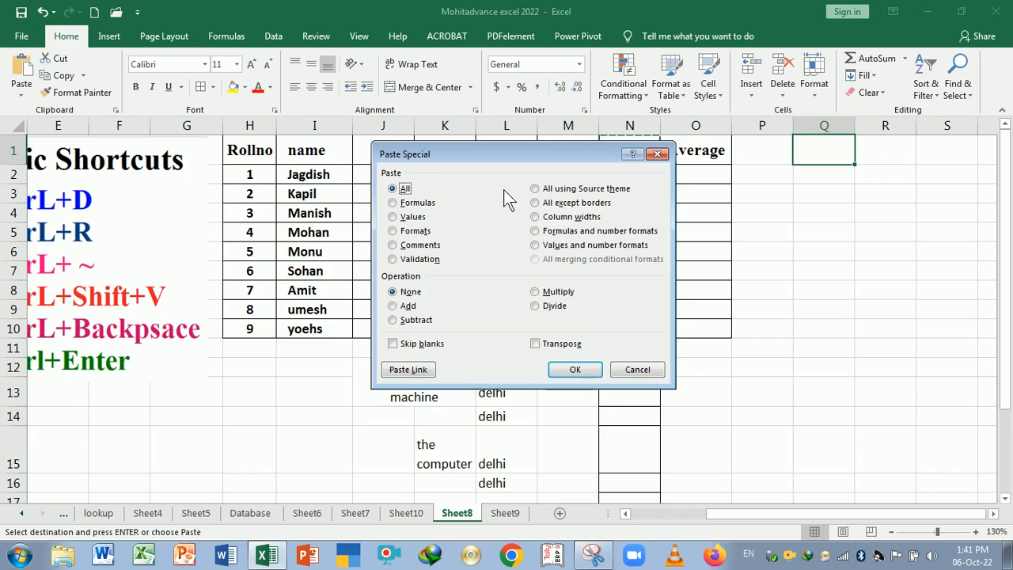
{"action": "left_click", "coordinate": [395, 217]}
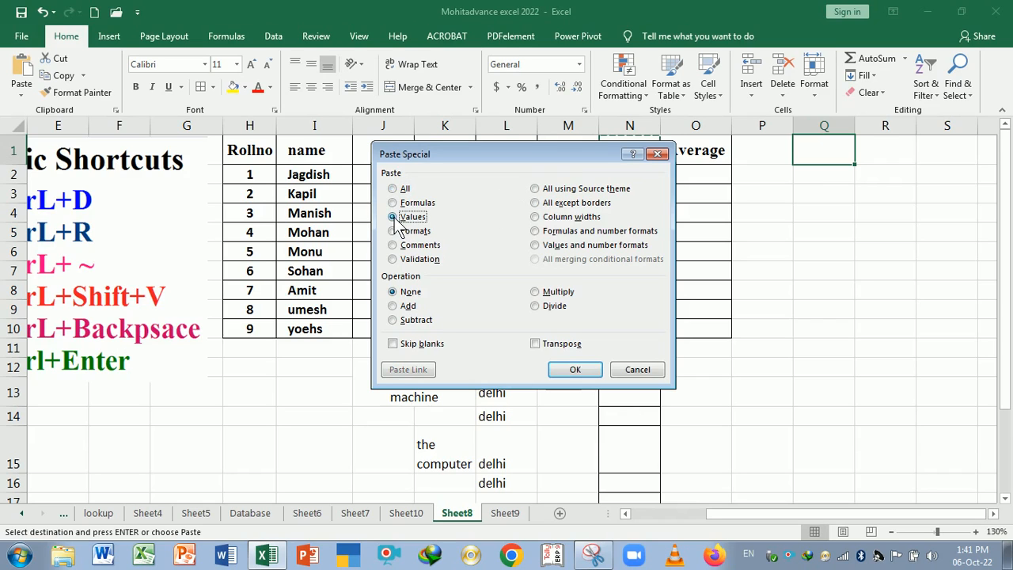
{"action": "left_click", "coordinate": [575, 370]}
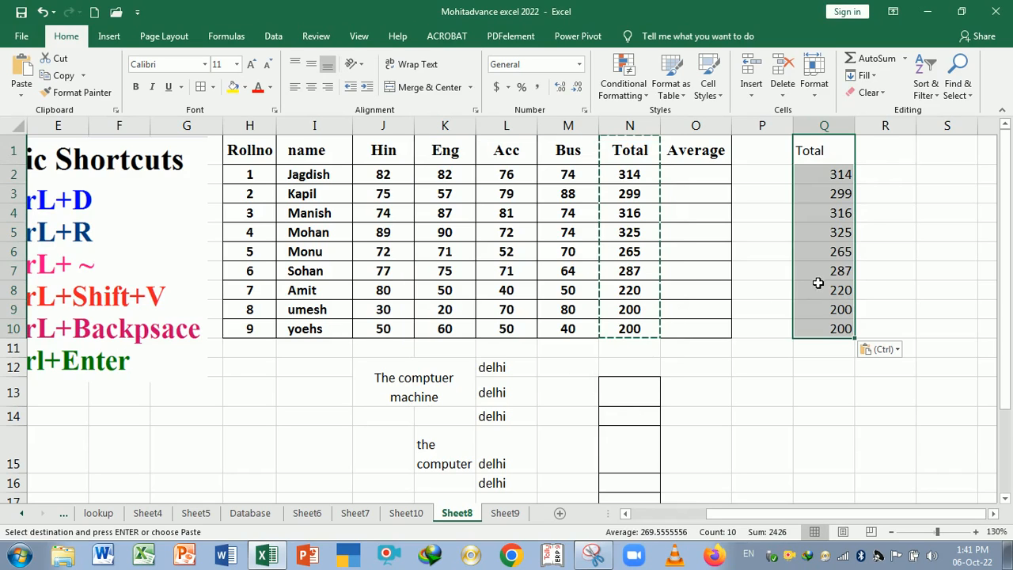
Inspect pasted cells such as Q2 in edit mode to check whether they hold values or formulas.
{"action": "left_click", "coordinate": [818, 277]}
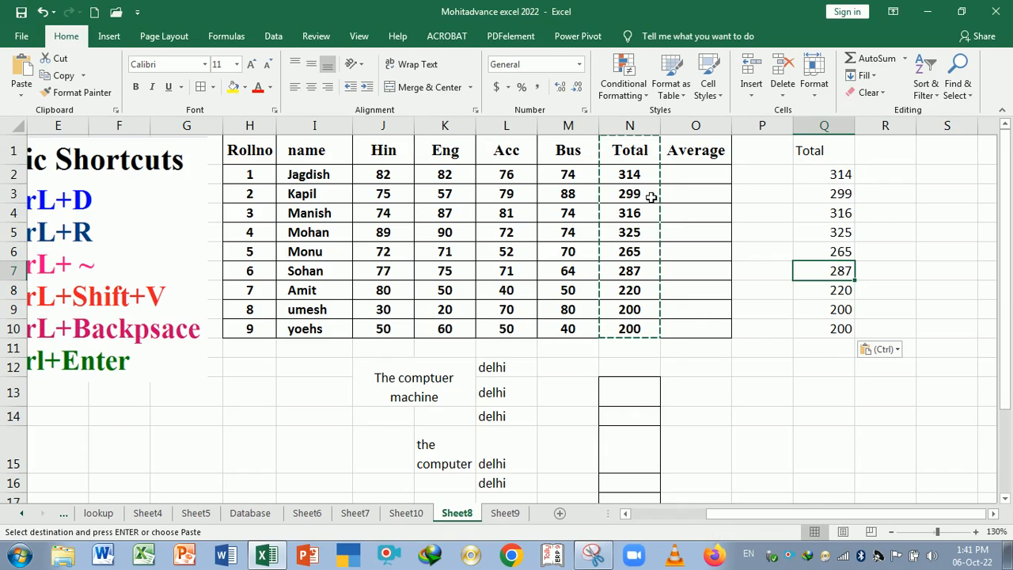
{"action": "double_click", "coordinate": [832, 195]}
{"action": "double_click", "coordinate": [833, 181]}
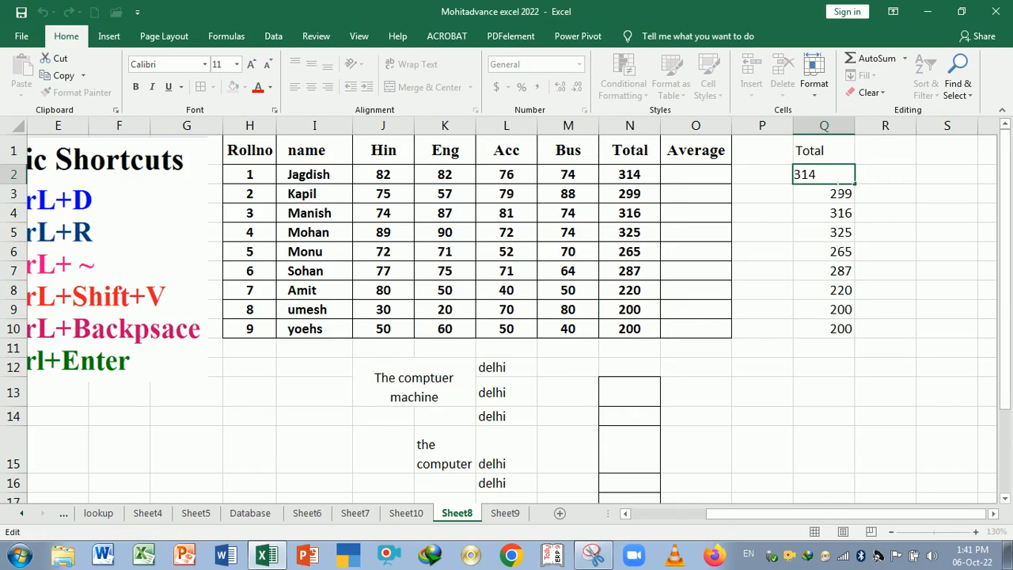
{"action": "left_click", "coordinate": [835, 215]}
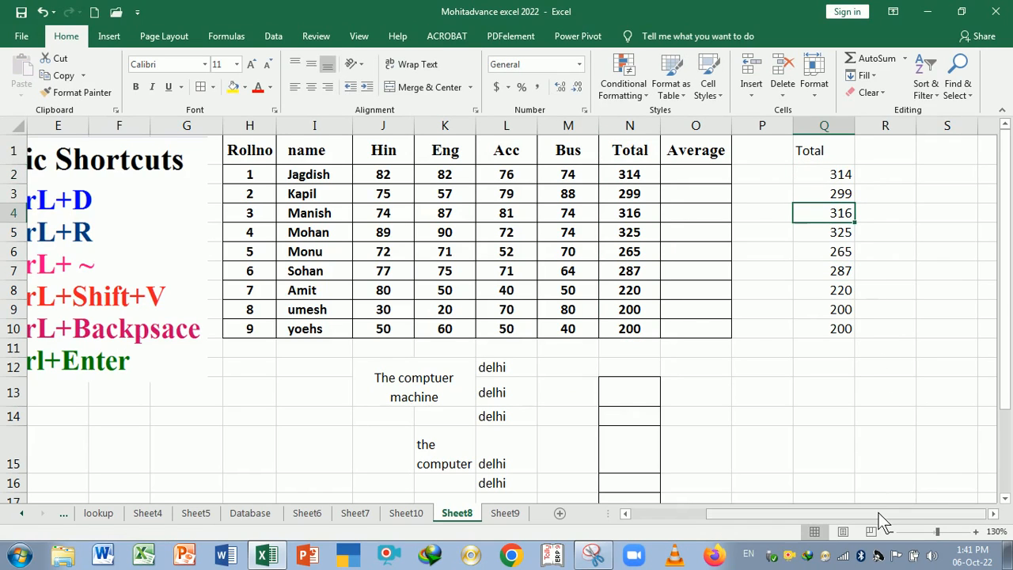
{"action": "left_click_drag", "start_coordinate": [878, 514], "coordinate": [789, 519]}
{"action": "left_click", "coordinate": [483, 446]}
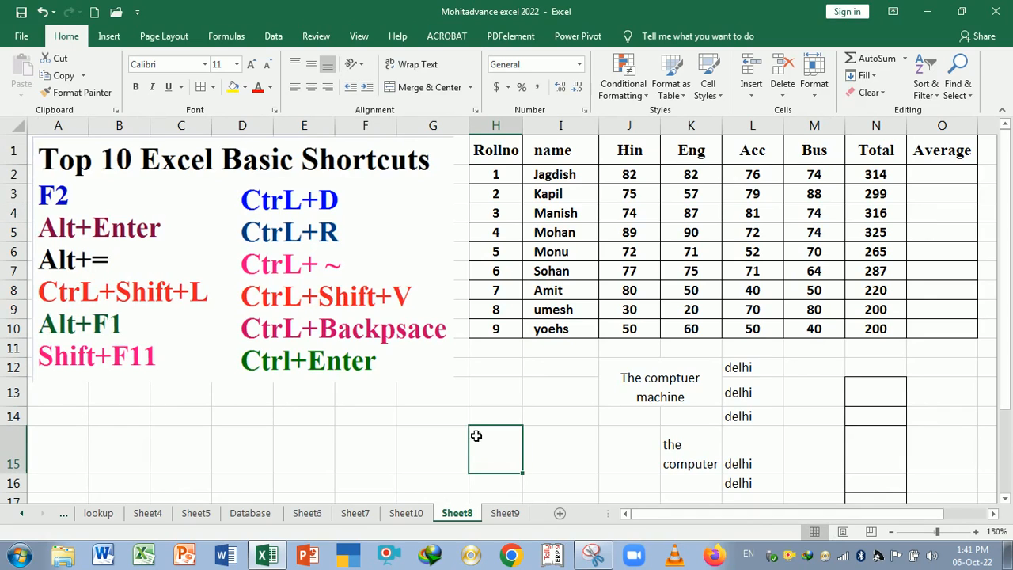
{"action": "left_click", "coordinate": [423, 363]}
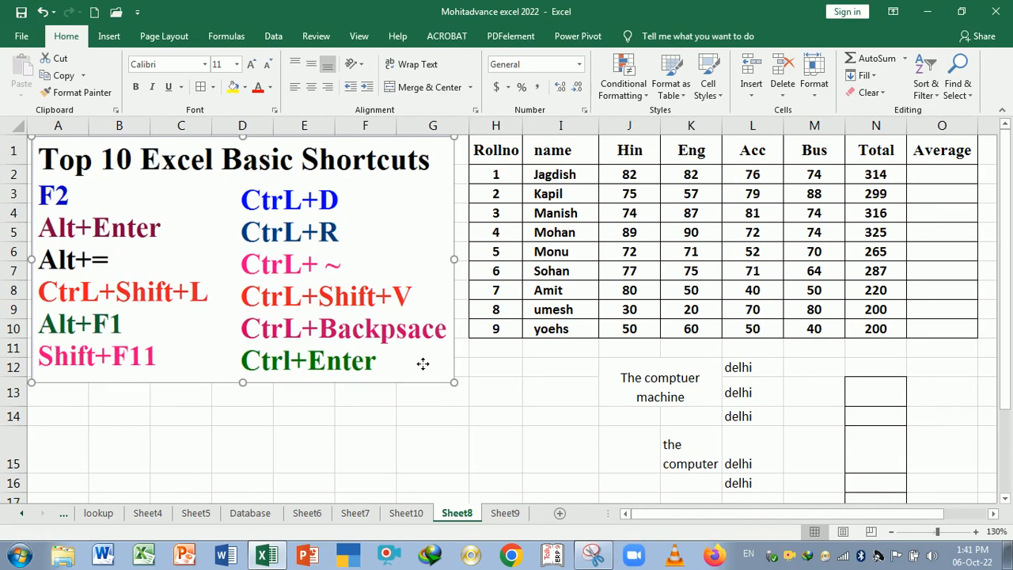
{"action": "left_click", "coordinate": [562, 402]}
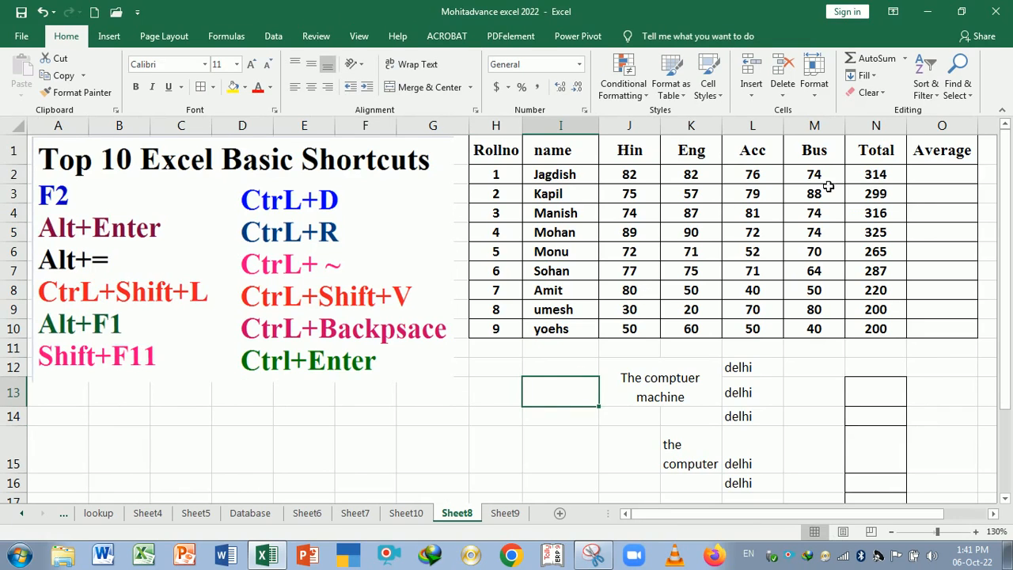
On Sheet7, fill the Average column cells I1:I12 down to row 176.
{"action": "left_click", "coordinate": [368, 515]}
{"action": "left_click_drag", "start_coordinate": [437, 140], "coordinate": [440, 356]}
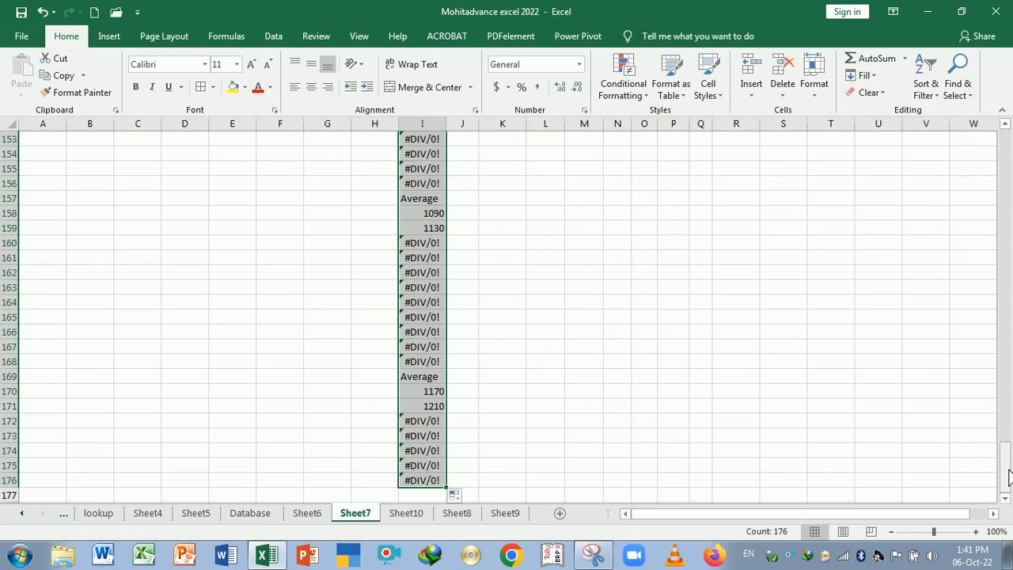
{"action": "left_click_drag", "start_coordinate": [1004, 467], "coordinate": [1005, 150]}
Fill the Grade entries in J2:J12 down to row 172 and deselect the filled range.
{"action": "left_click_drag", "start_coordinate": [472, 156], "coordinate": [487, 498]}
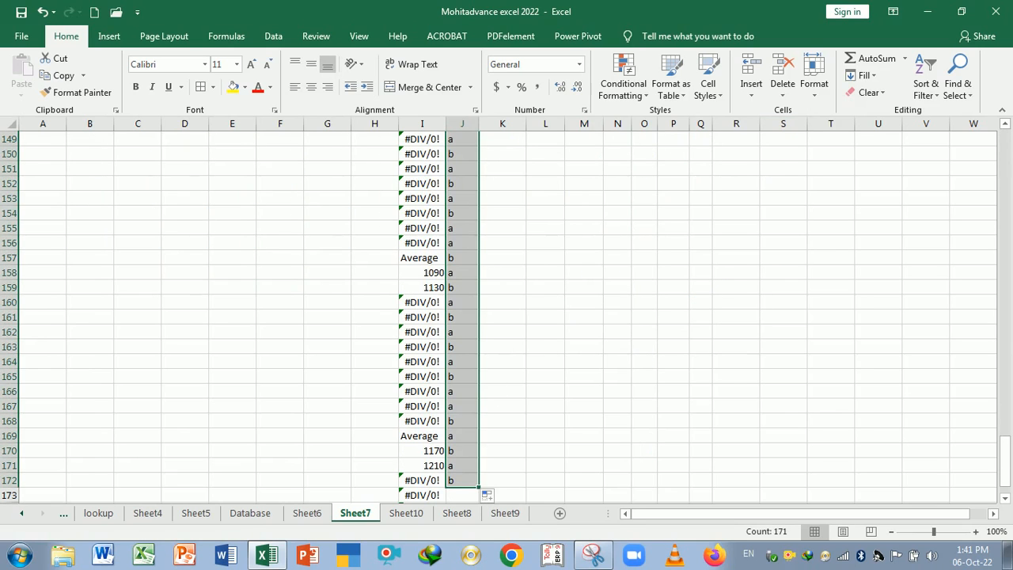
{"action": "left_click_drag", "start_coordinate": [1005, 467], "coordinate": [1004, 158]}
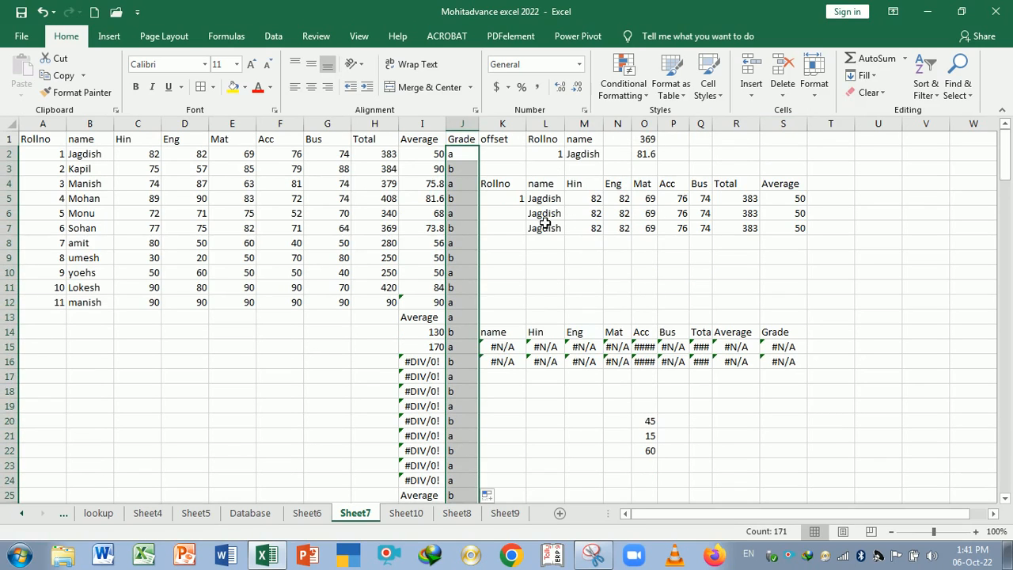
{"action": "left_click", "coordinate": [466, 228]}
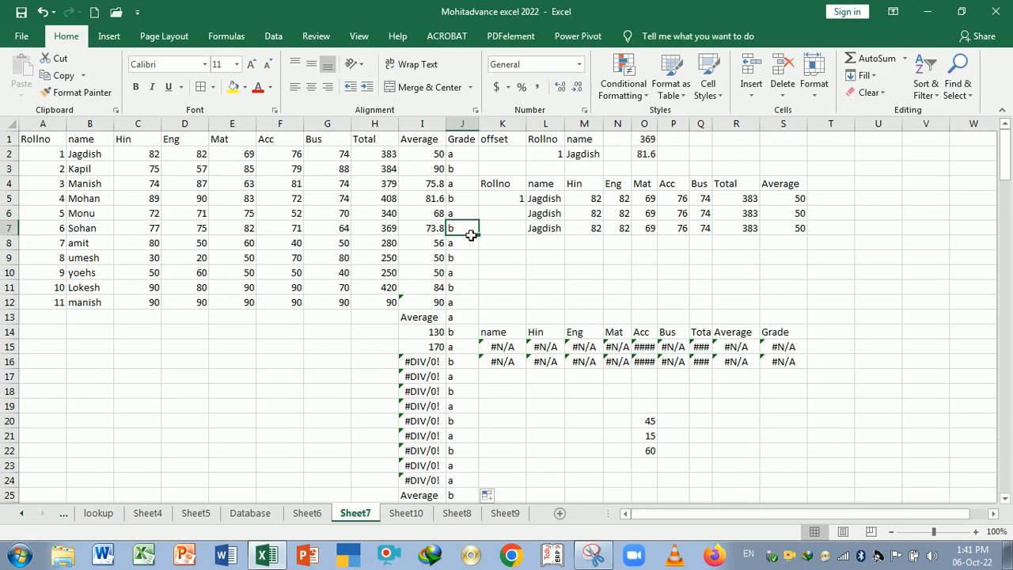
Select the Grade column from J1 down to its last entry and return to the active cell, keeping the selection.
{"action": "left_click", "coordinate": [466, 141]}
{"action": "left_click", "coordinate": [466, 149]}
{"action": "left_click", "coordinate": [466, 144]}
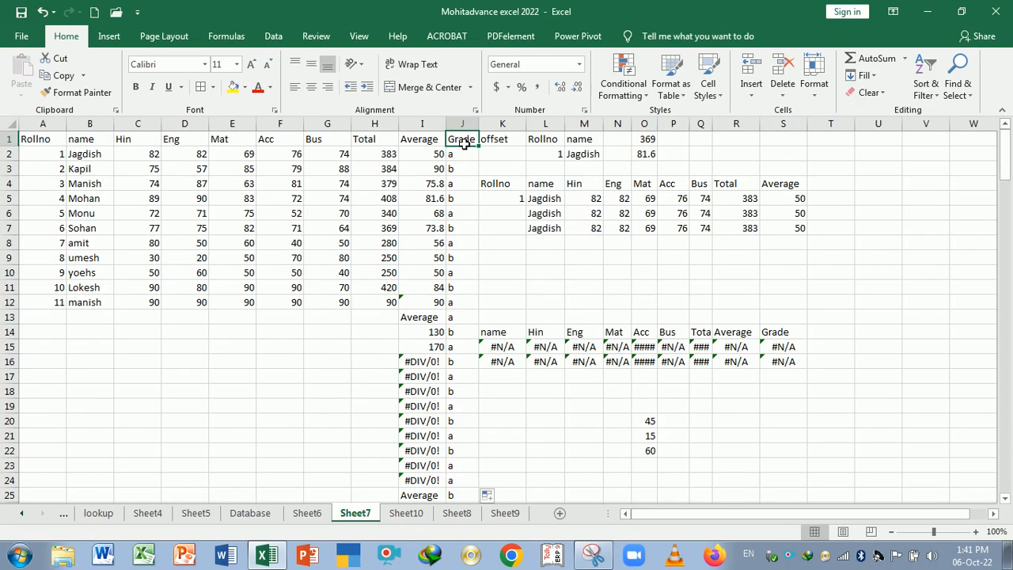
{"action": "key", "text": "ctrl+shift+Down"}
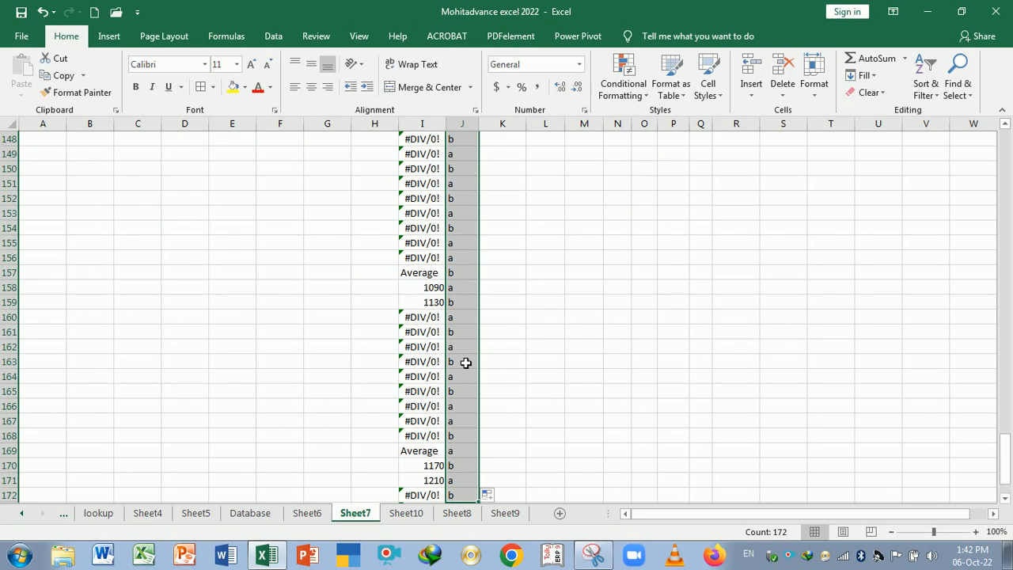
{"action": "scroll", "coordinate": [465, 362], "scroll_direction": "up", "scroll_amount": 20}
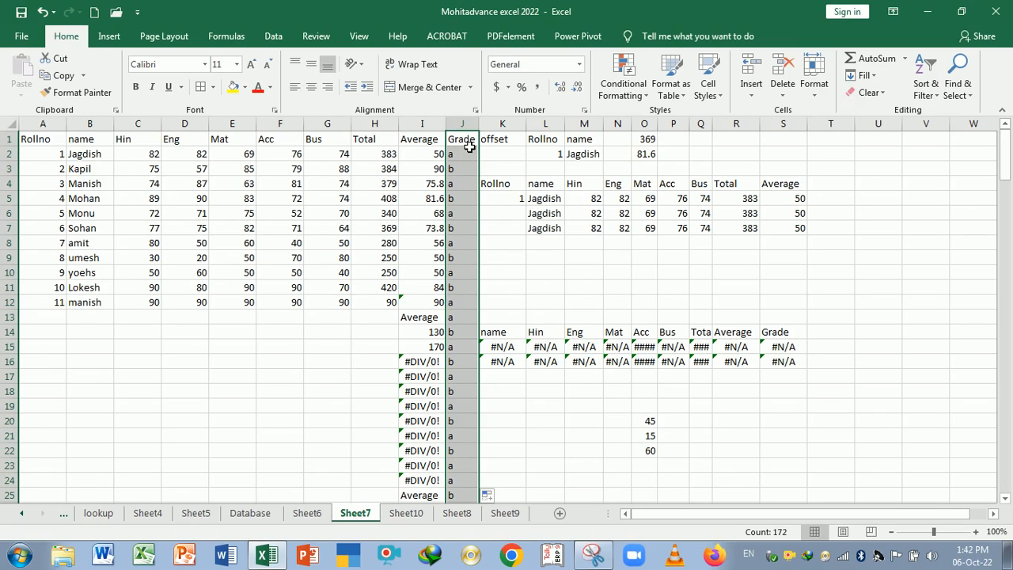
Switch to the Snipping Tool to view the list of Top 10 Excel Basic Shortcuts.
{"action": "left_click", "coordinate": [266, 553]}
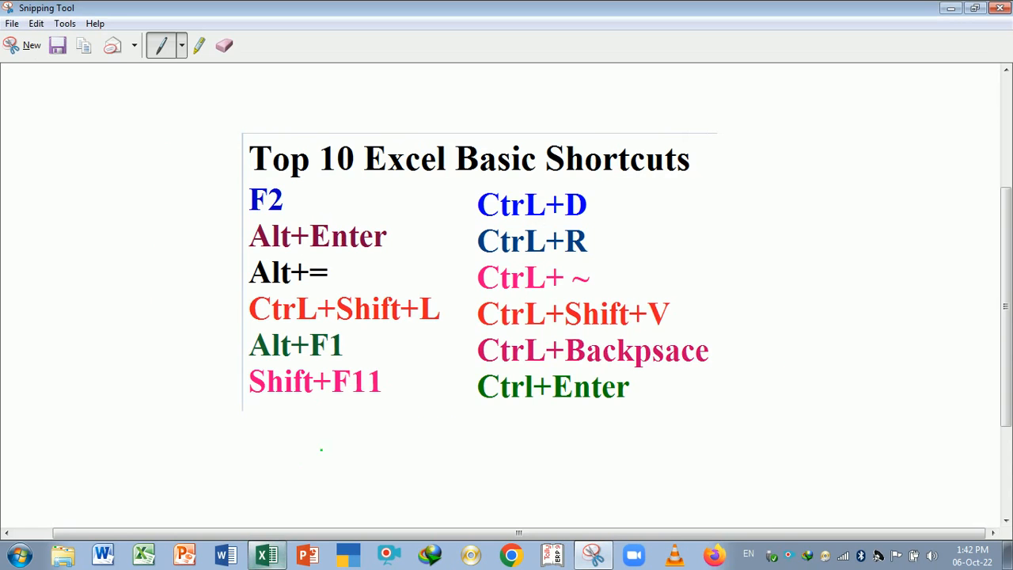